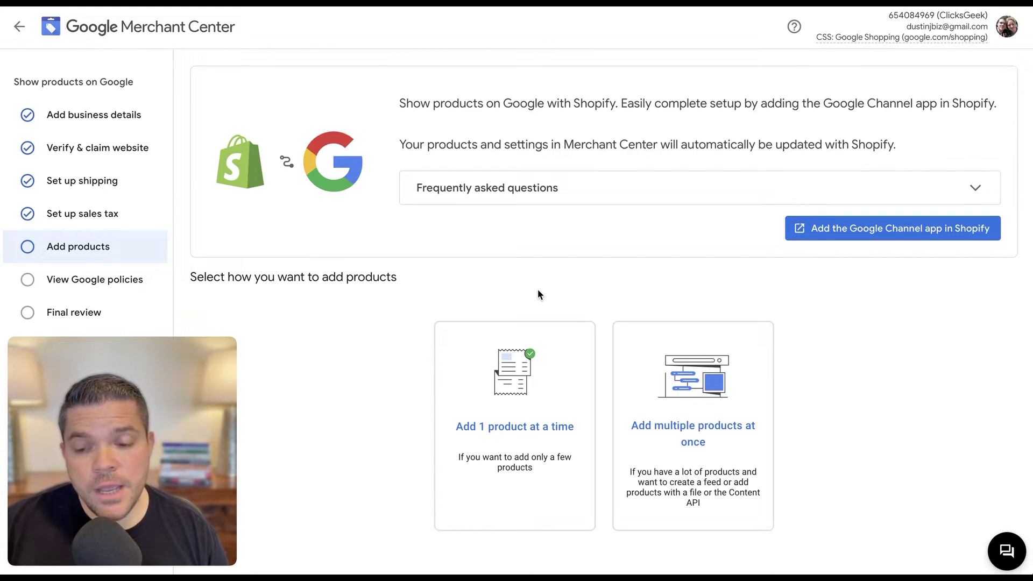
Pick the 'Add 1 product at a time' option to enter the vase manually
left_click(1018, 280)
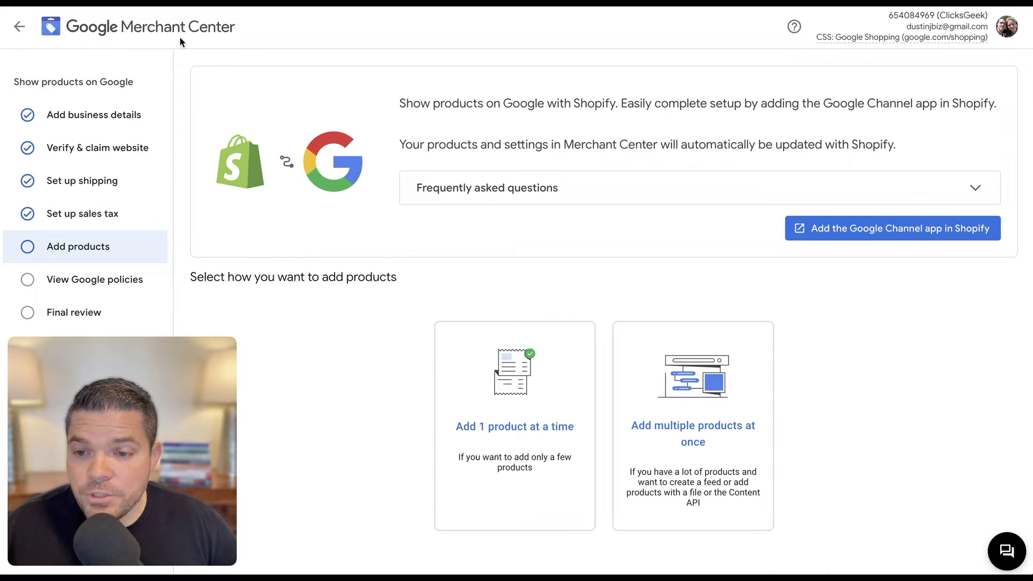
left_click(515, 425)
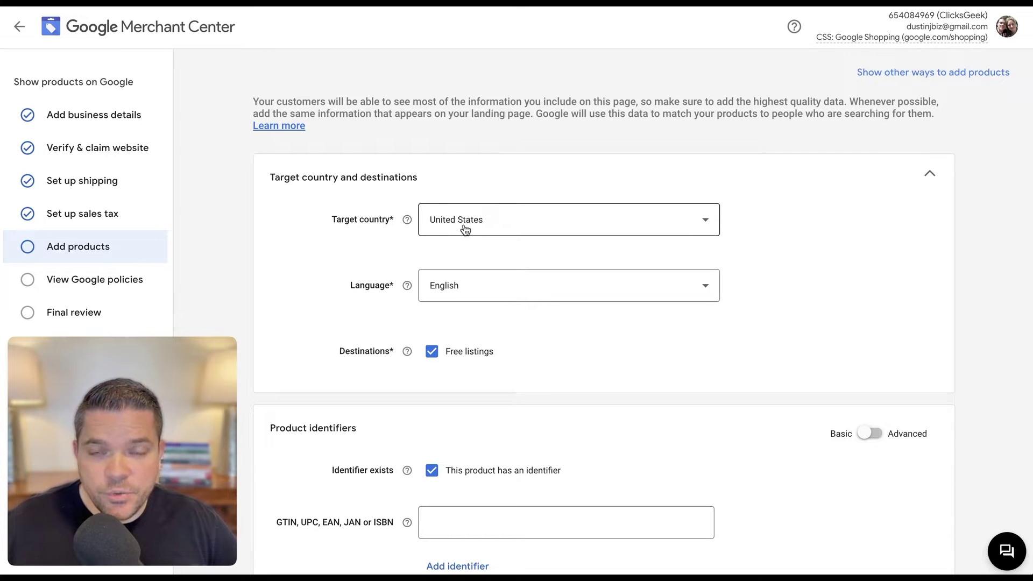
Set the target country to United States, keeping English and Free listings
left_click(496, 229)
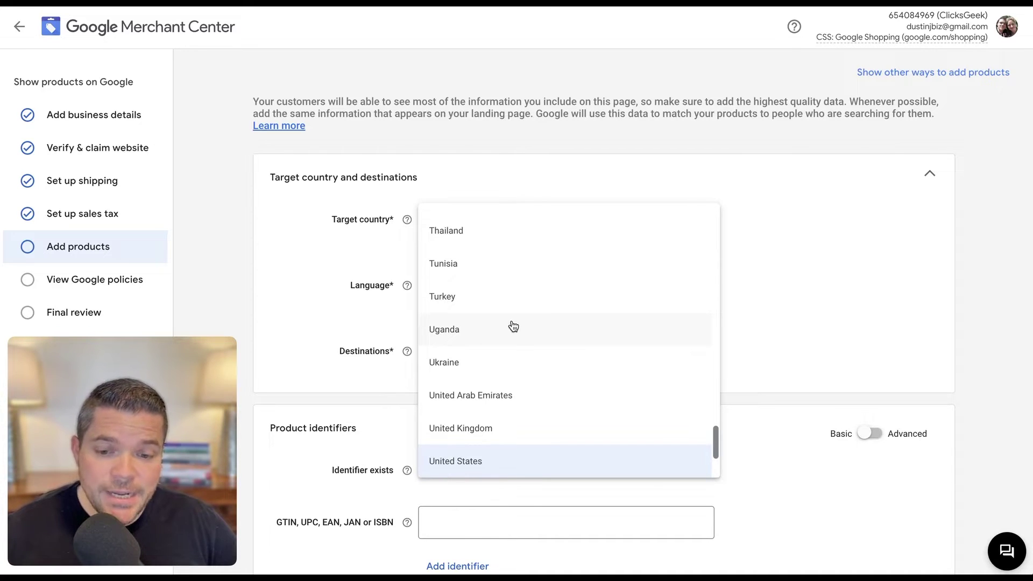
left_click(503, 463)
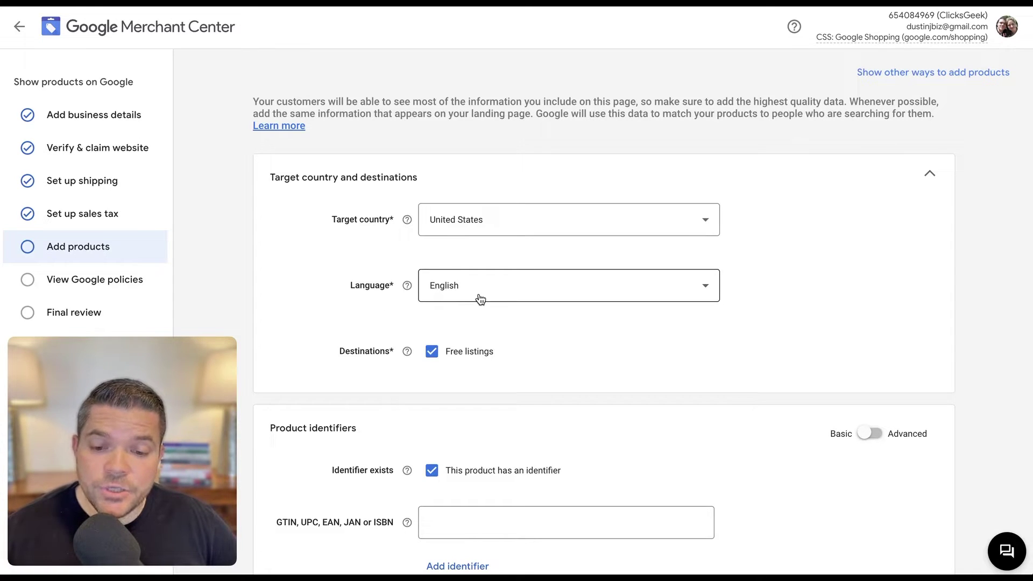
scroll(477, 289, "down", 2)
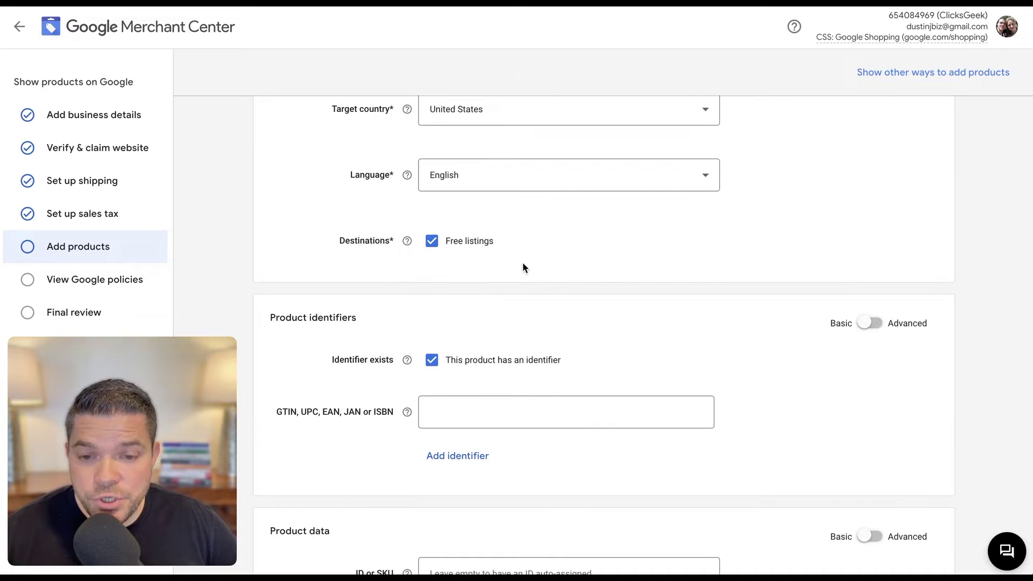
left_click(435, 256)
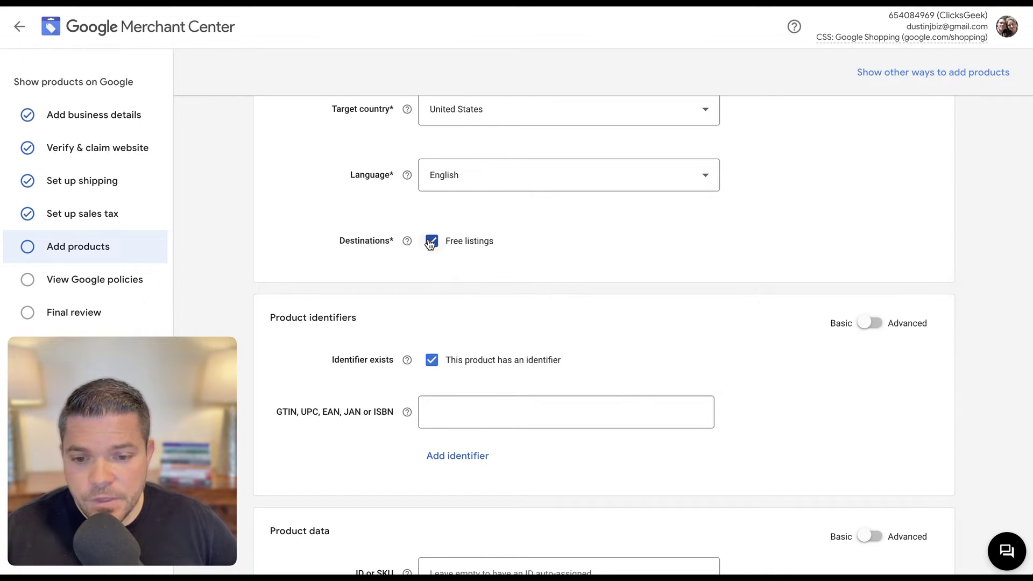
scroll(446, 257, "down", 1)
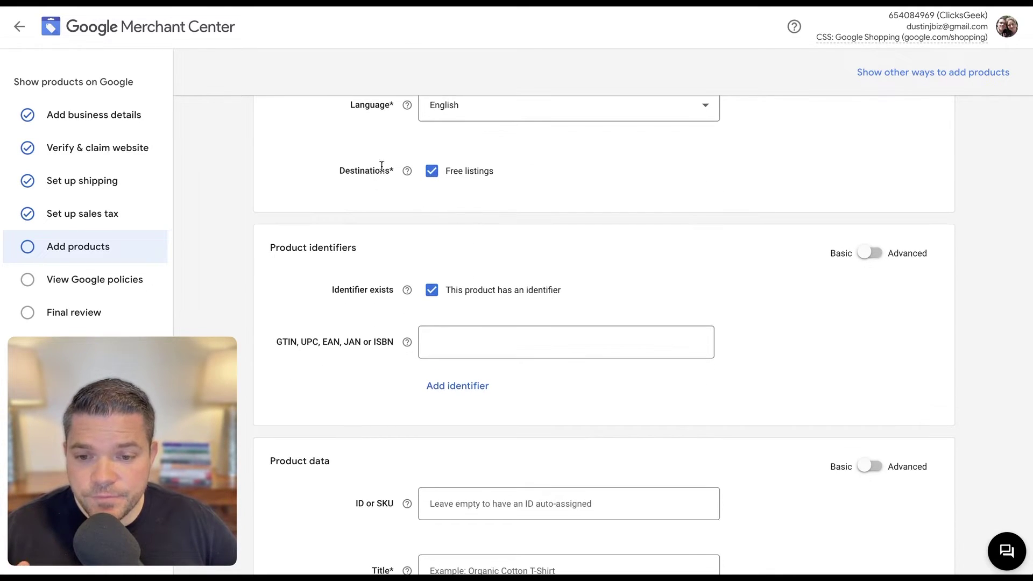
scroll(463, 280, "down", 1)
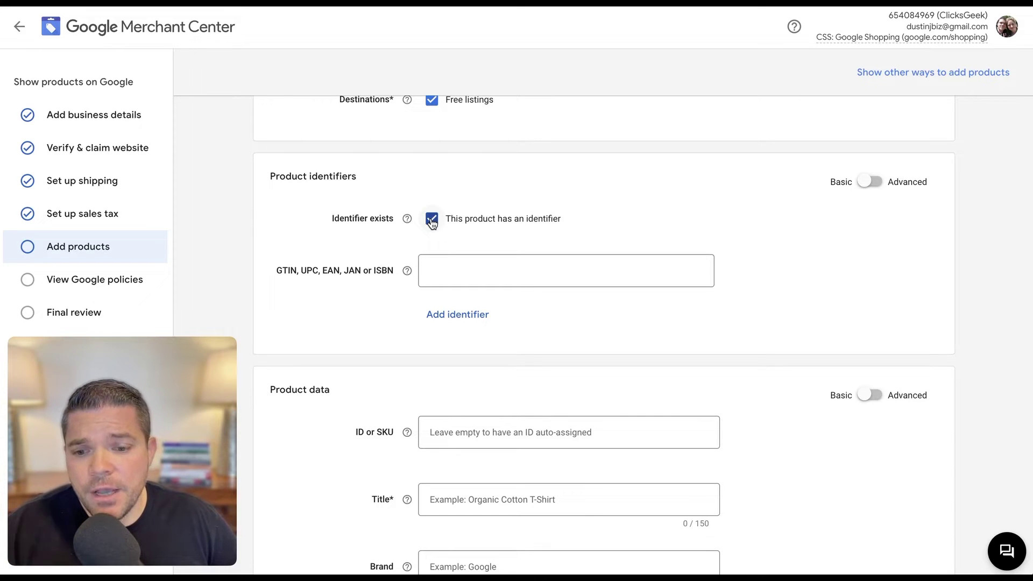
Uncheck 'This product has an identifier' so no GTIN is required
left_click(382, 269)
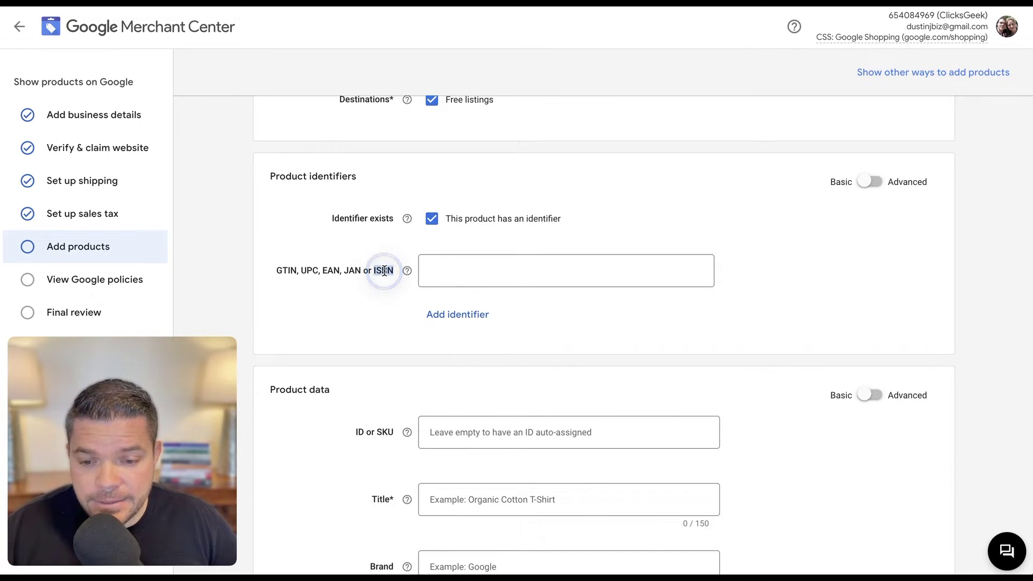
left_click(445, 271)
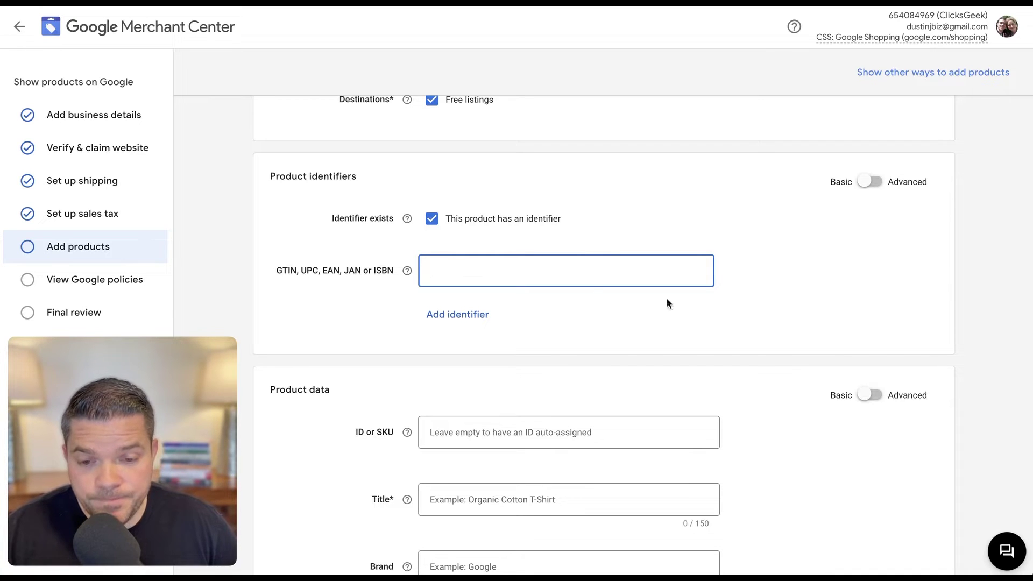
left_click(432, 221)
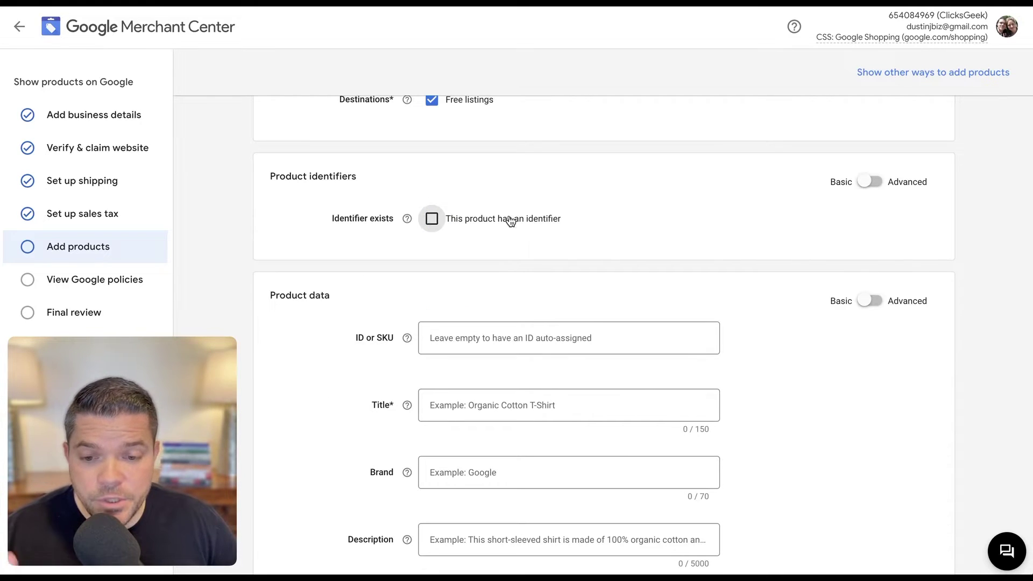
scroll(608, 275, "down", 3)
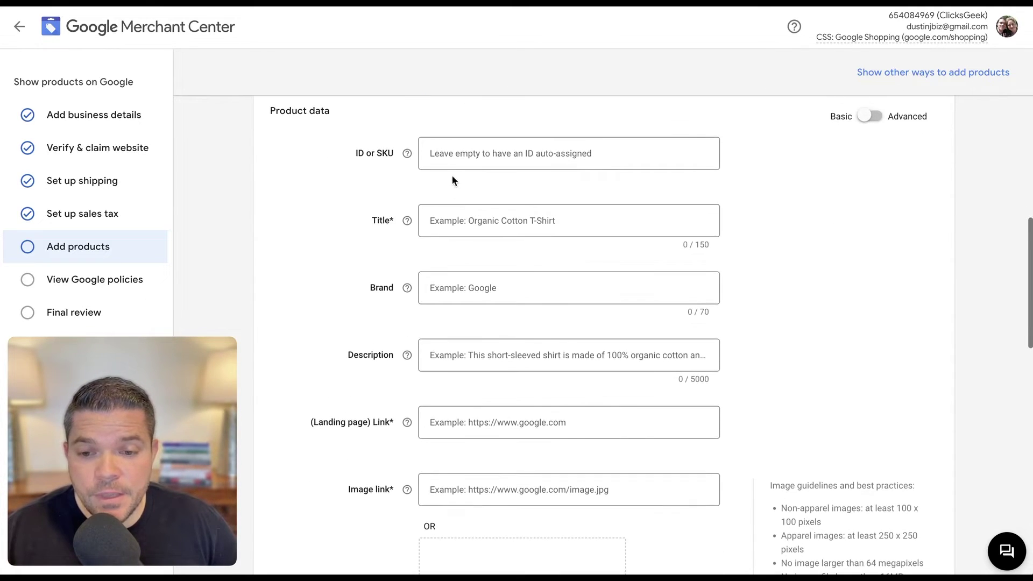
left_click(563, 165)
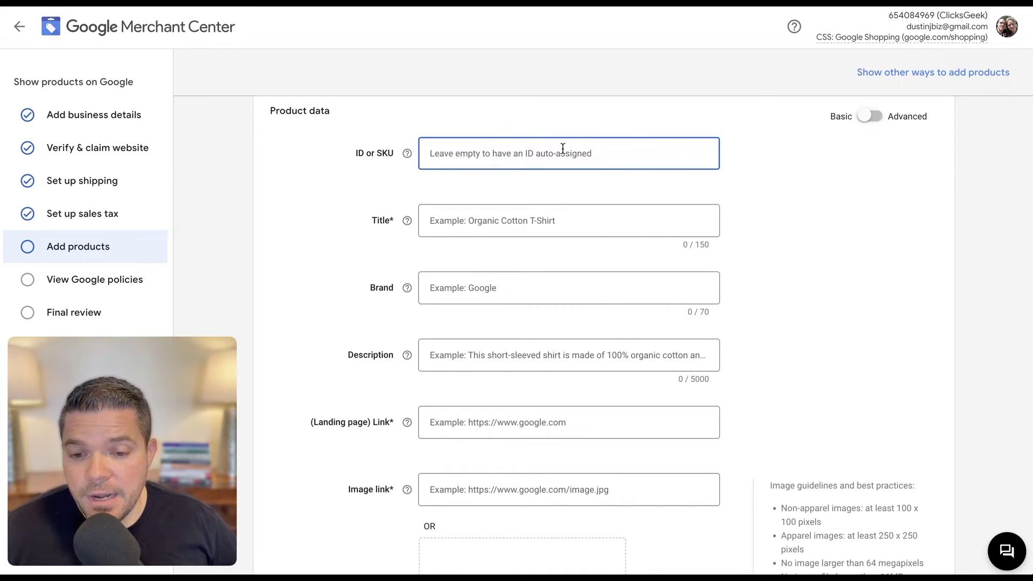
Leave ID or SKU empty and enter 'Clicks Geek' as the brand
left_click(762, 169)
scroll(730, 232, "down", 1)
scroll(730, 232, "down", 1)
left_click(532, 183)
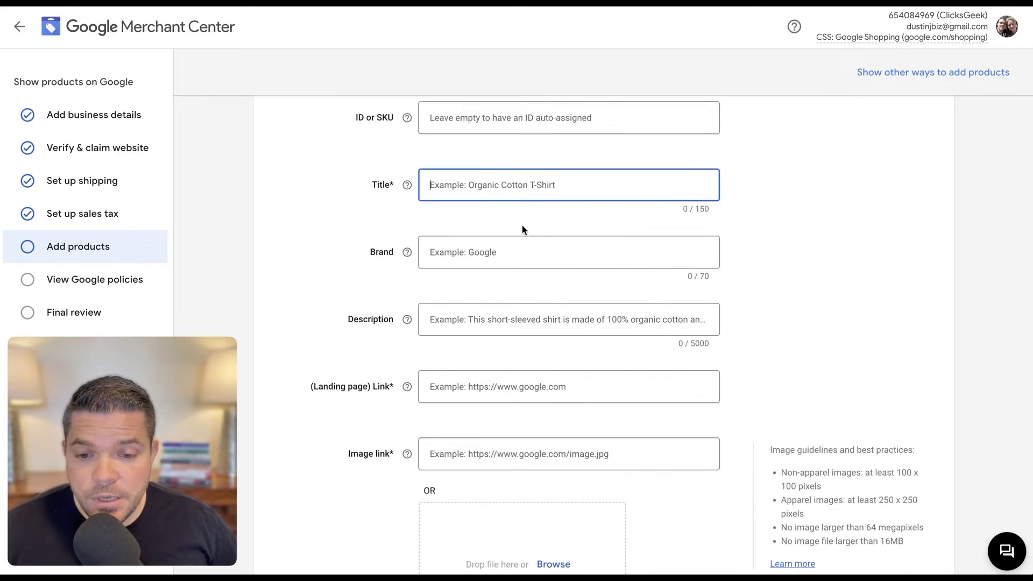
left_click(496, 266)
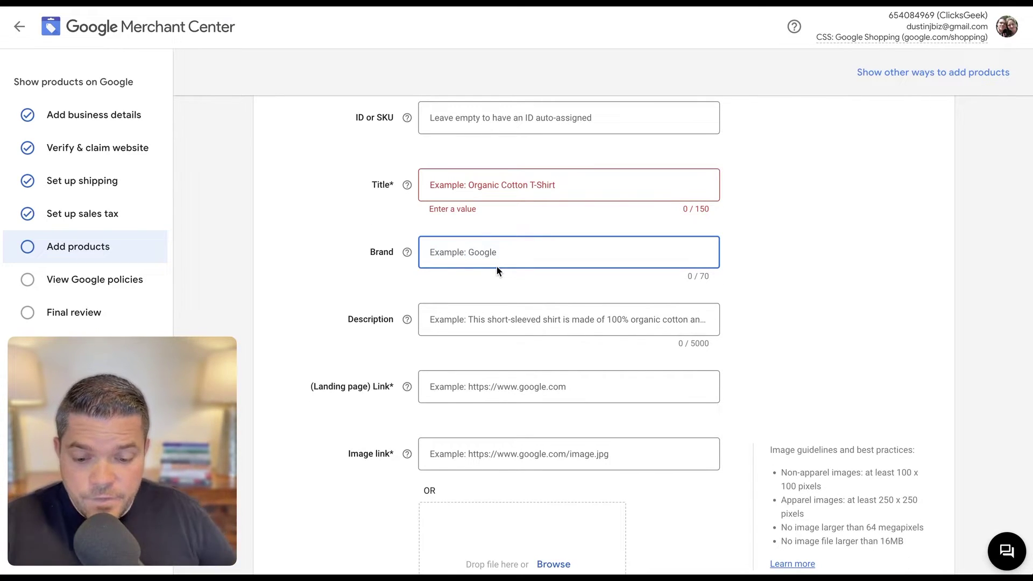
type("Clicks Geek")
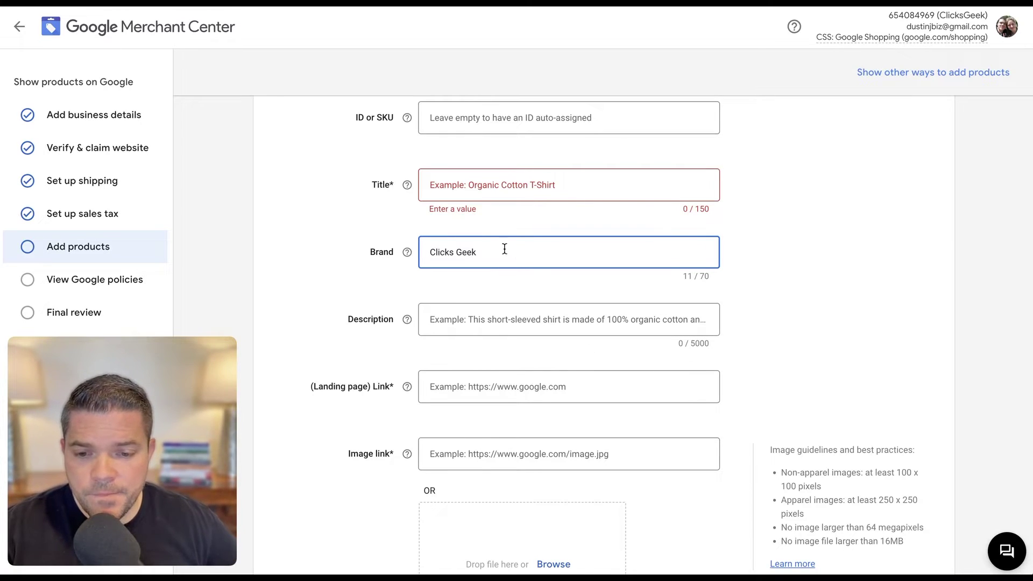
left_click(480, 192)
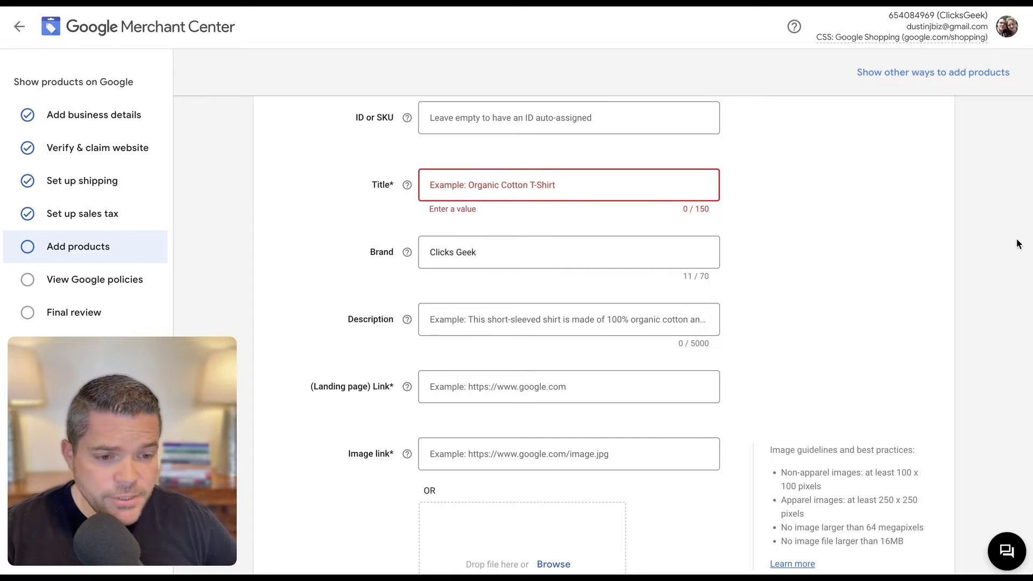
Copy the 'Artisan Vase' title from the Shopify product page into Title
left_click(1017, 269)
left_click(366, 137)
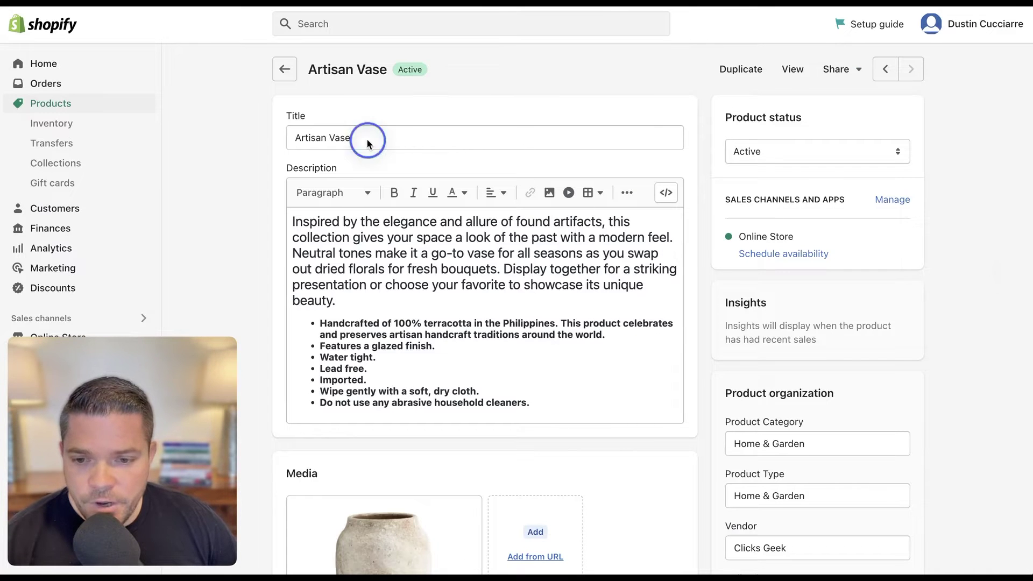
double_click(367, 138)
triple_click(334, 138)
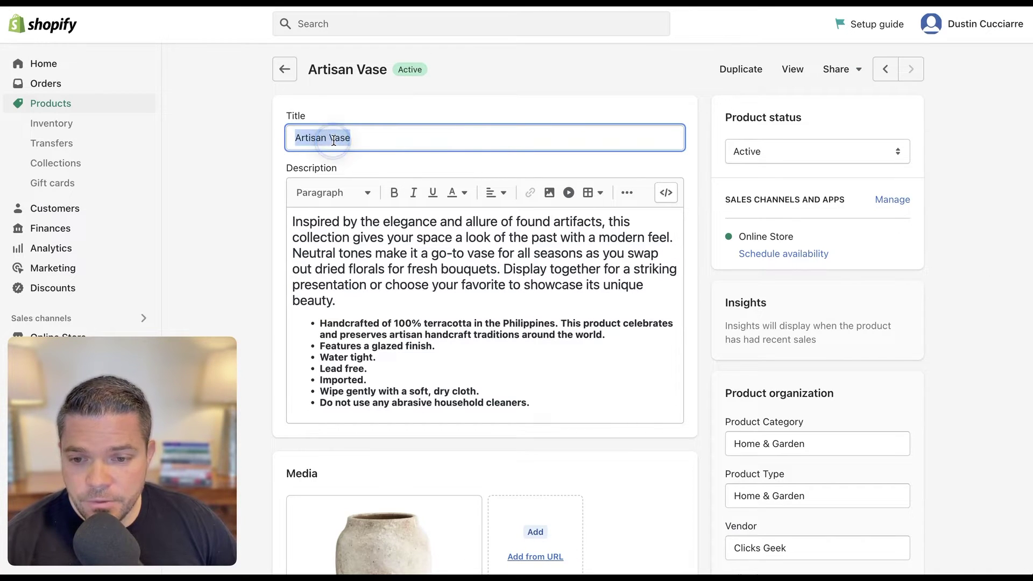
left_click(1021, 275)
left_click(470, 185)
double_click(471, 185)
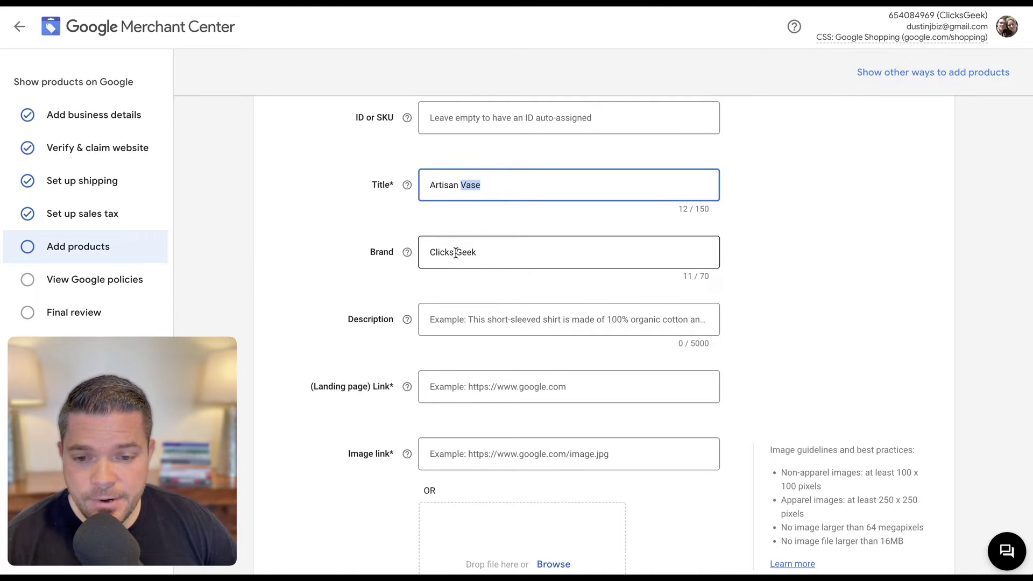
Paste the 604-character terracotta vase description into the Description field
scroll(487, 307, "down", 1)
left_click(473, 272)
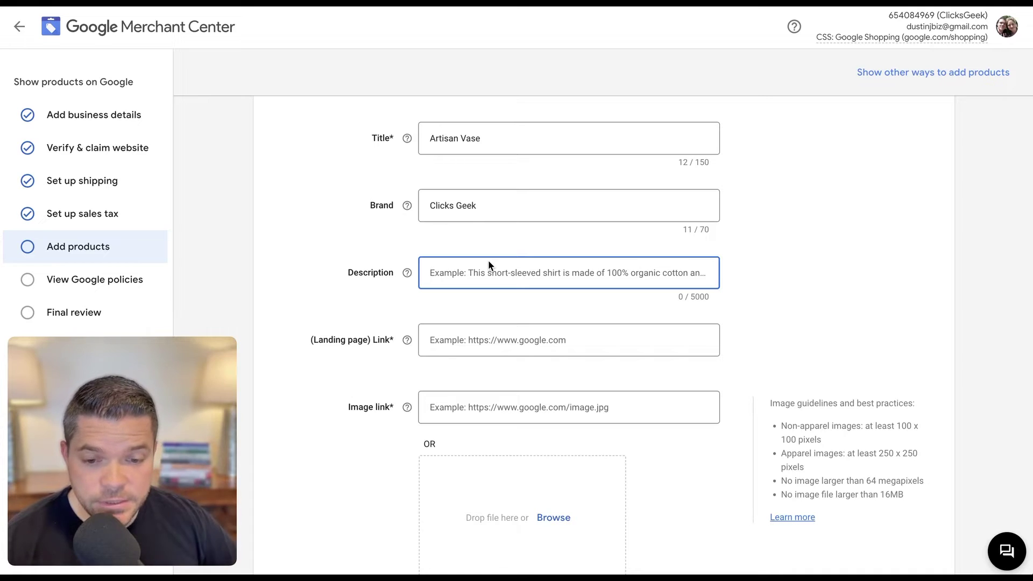
left_click(1016, 272)
left_click(438, 272)
type("Inspired by the elegance and allure of found artifacts, this collection gives your space a look of the past with a modern feel. Neutral tones make it a go-to vase for all seasons as you swap out dried florals for fresh bouquets. Display together for a striking presentation or choose your favorite to showcase its unique beauty. Handcrafted of 100% terracotta in the Philippines. This product celebrates and preserves artisan handcraft traditions around the world. Features a glazed finish. Water tight. Lead free. Imported. Wipe gently with a soft, dry cloth. Do not use any abrasive household cleaners.")
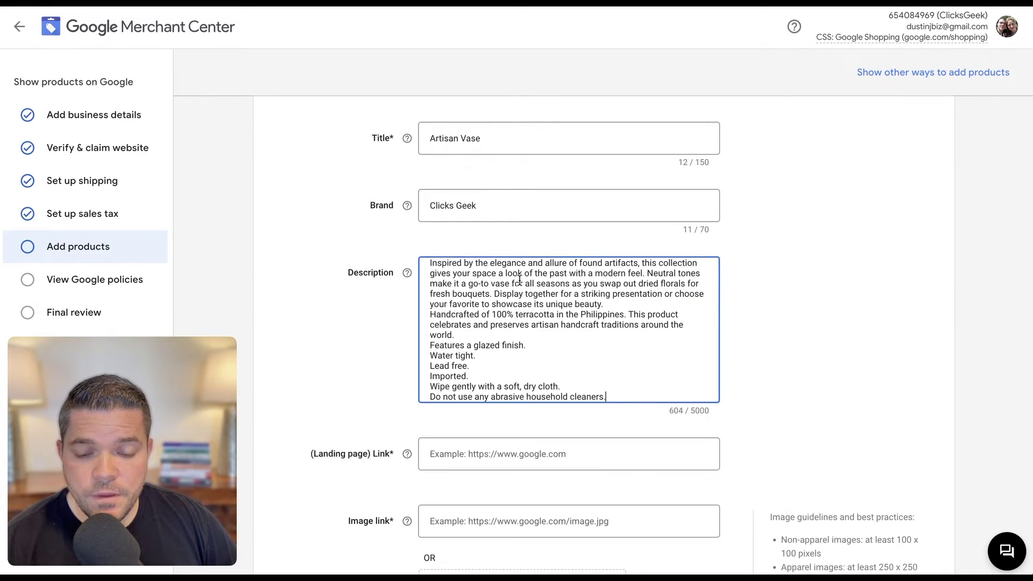
scroll(561, 279, "down", 1)
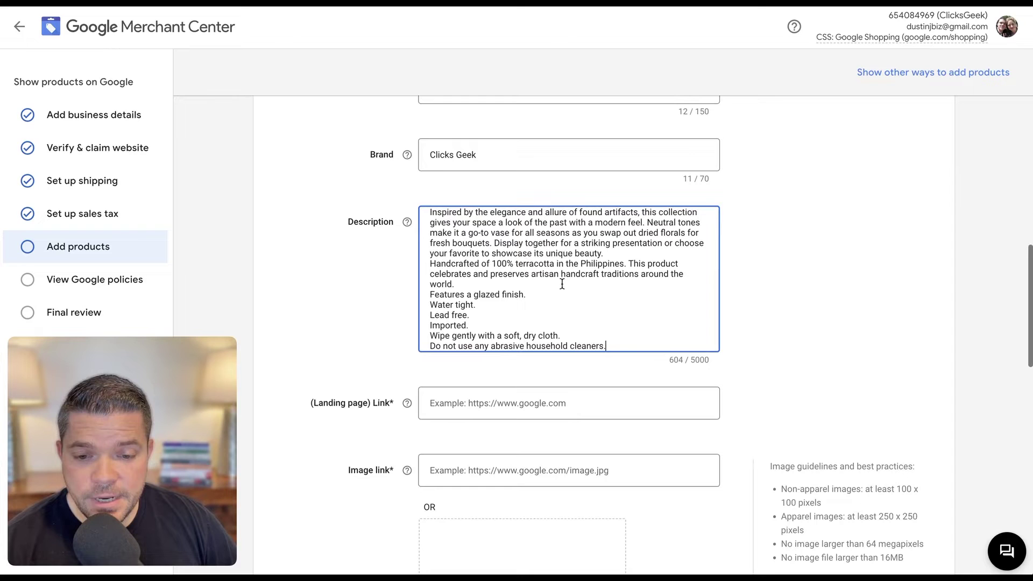
left_click(1011, 269)
scroll(680, 276, "down", 2)
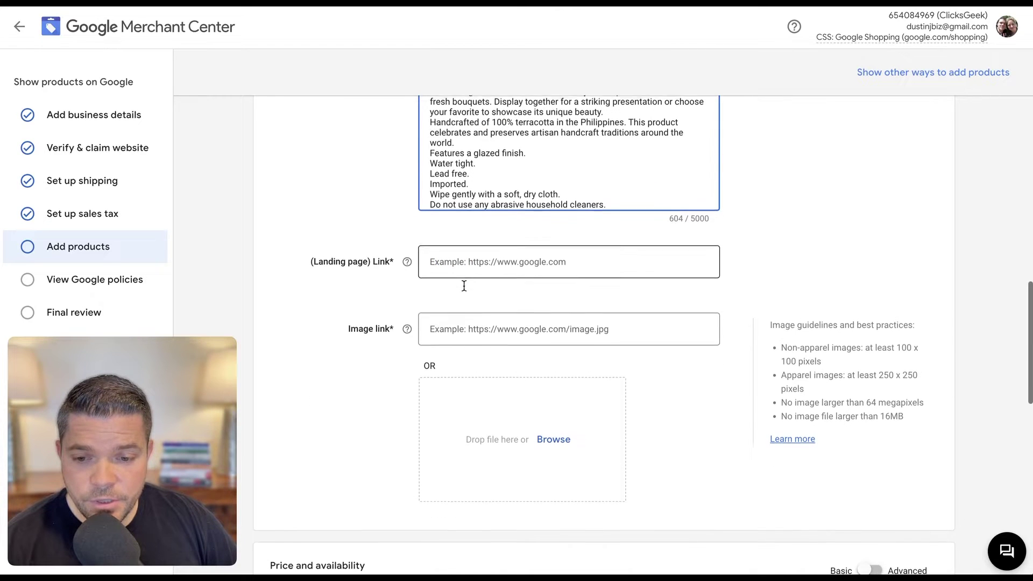
scroll(462, 284, "down", 1)
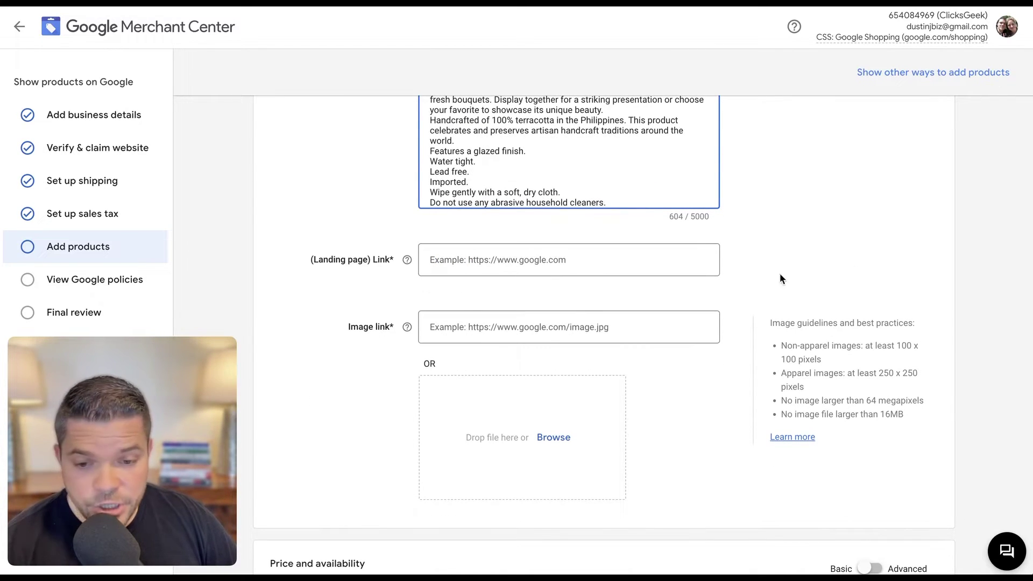
left_click(1012, 269)
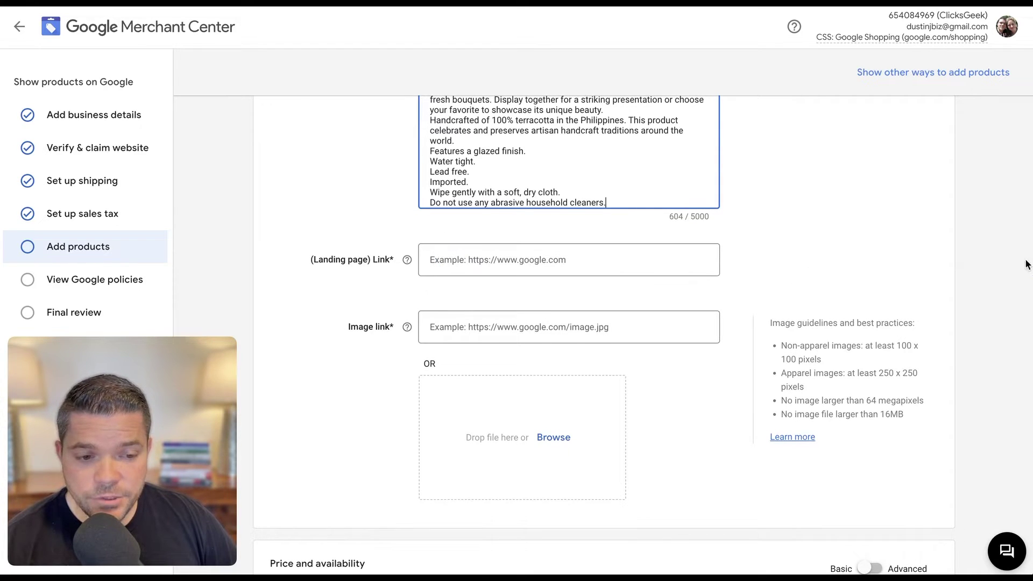
left_click(1015, 270)
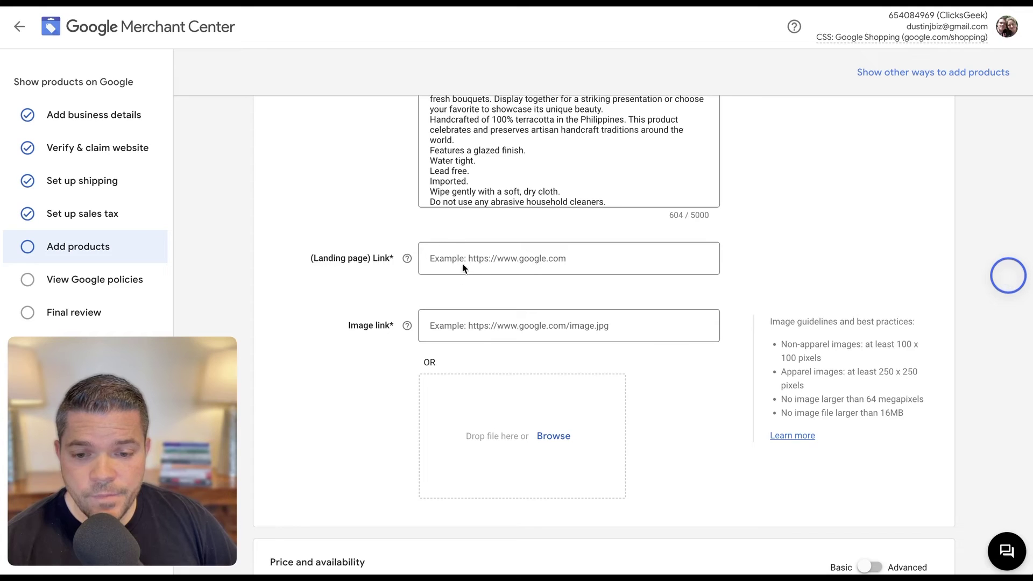
Copy the Artisan Vase product URL and return to the Landing page link field
left_click(476, 259)
type("https://clicks-geek.myshopify.com/products/artisan-vase")
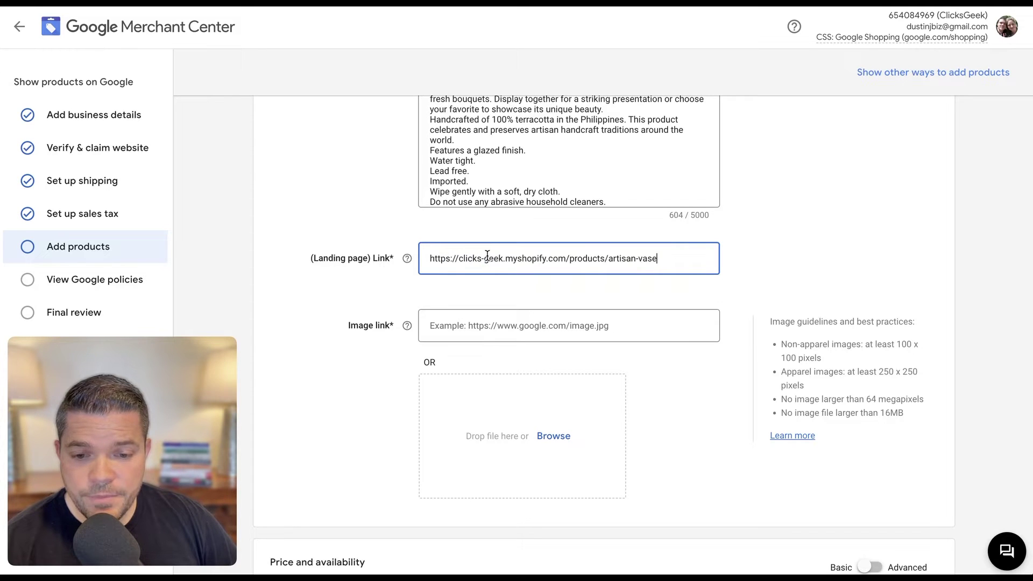
left_click(480, 329)
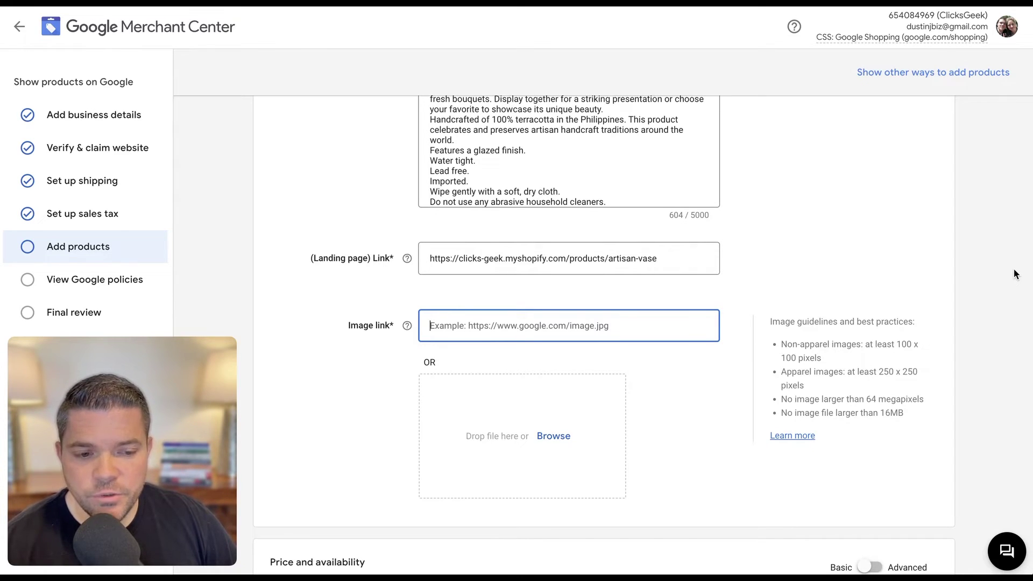
Upload the terracotta vase photo img70z.webp from Downloads as the product image
left_click(1014, 272)
scroll(484, 364, "down", 2)
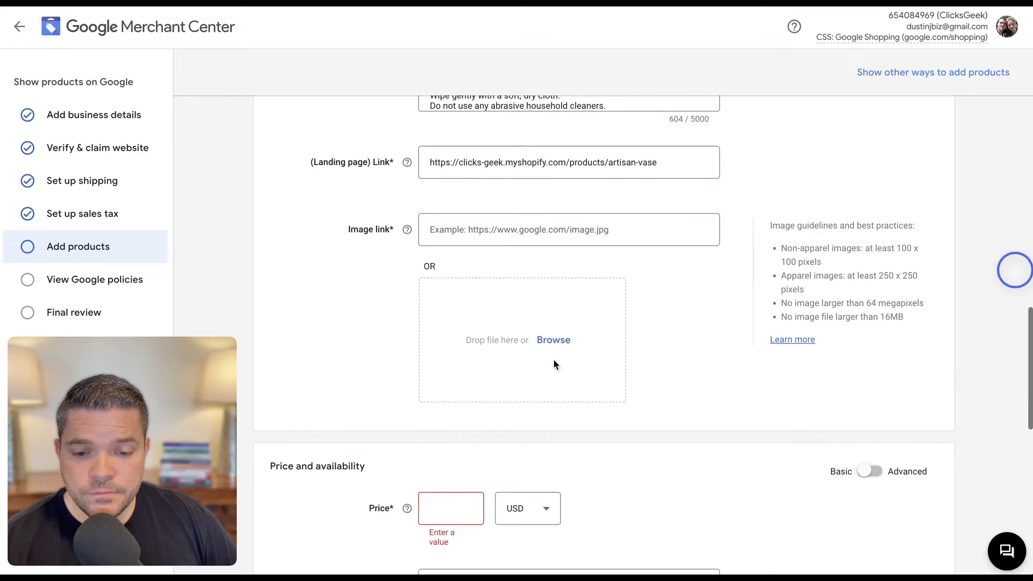
left_click(554, 340)
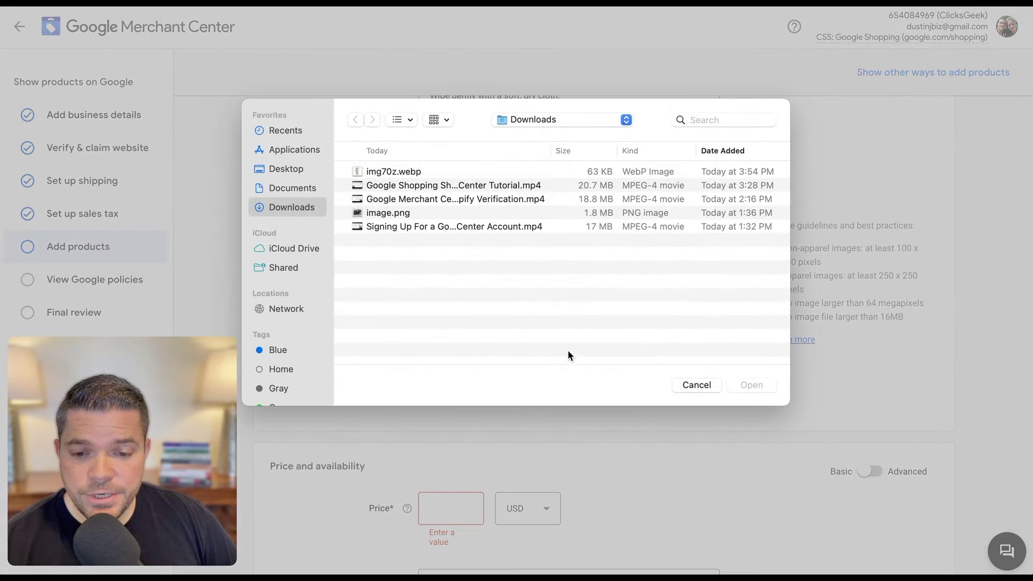
left_click(398, 170)
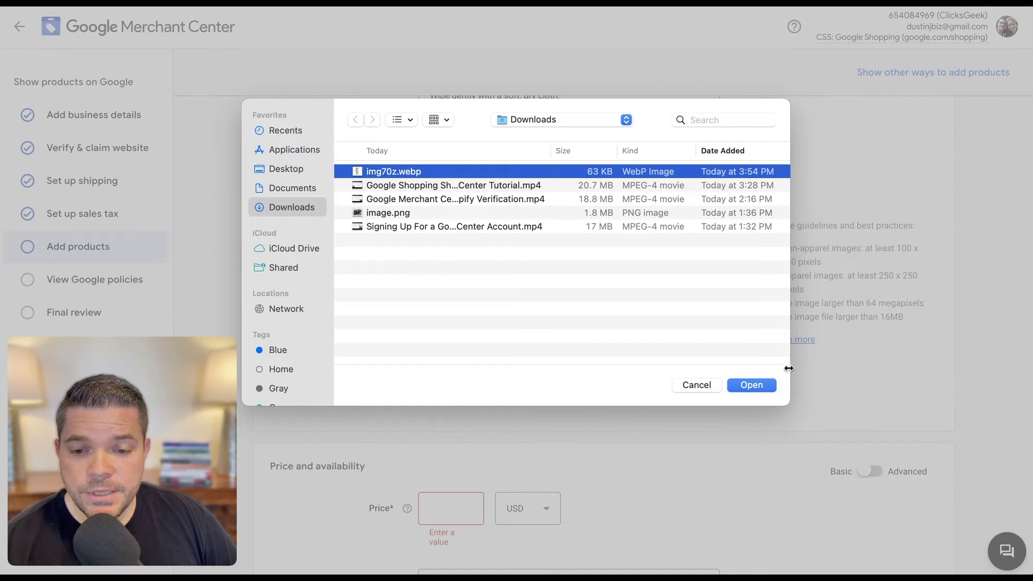
left_click(759, 385)
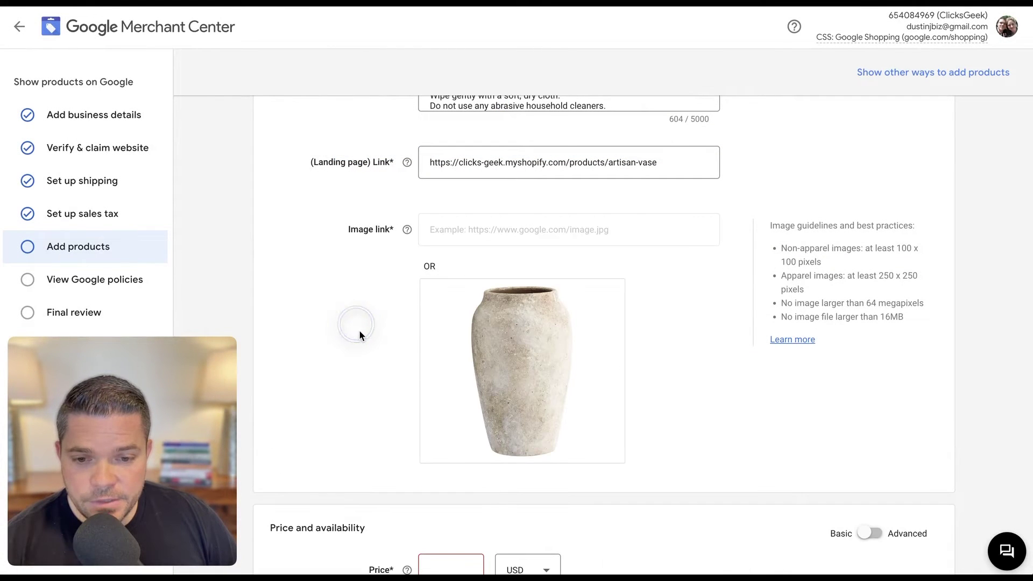
scroll(362, 329, "down", 5)
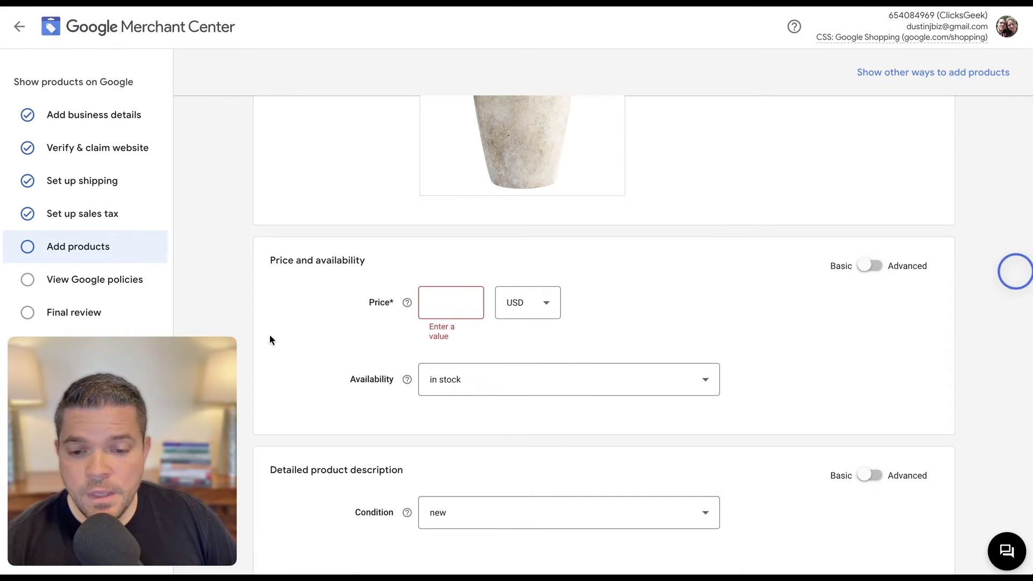
Enter a price of 100.00 USD and keep availability at 'in stock'
left_click(457, 306)
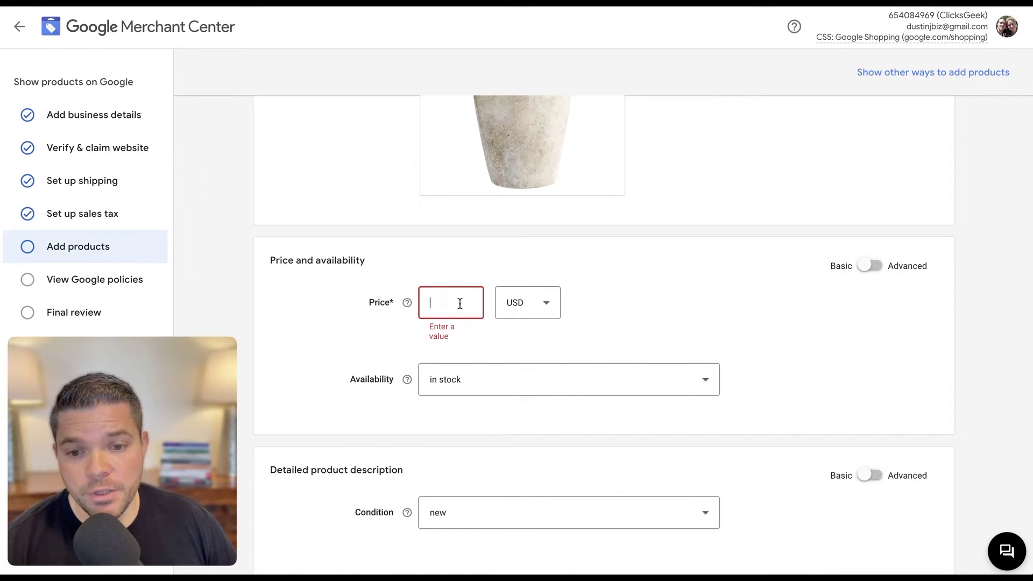
scroll(460, 304, "down", 1)
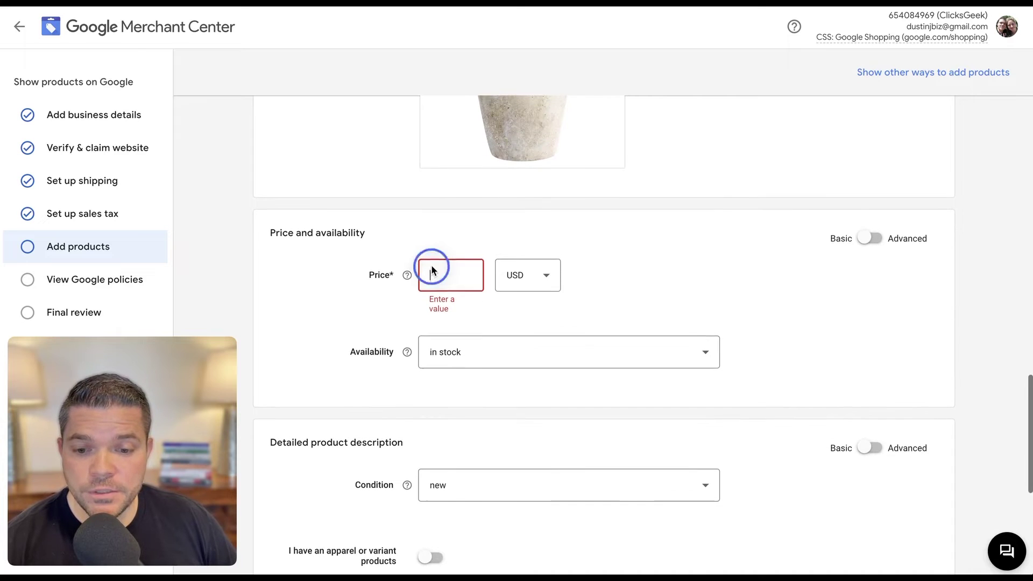
type("100.00")
left_click(623, 282)
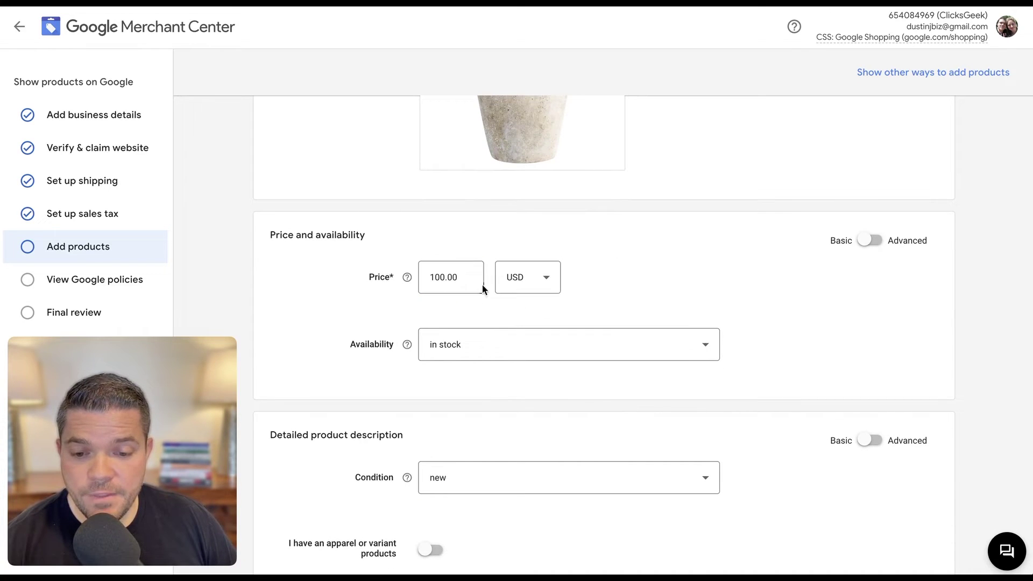
left_click(468, 279)
left_click(453, 344)
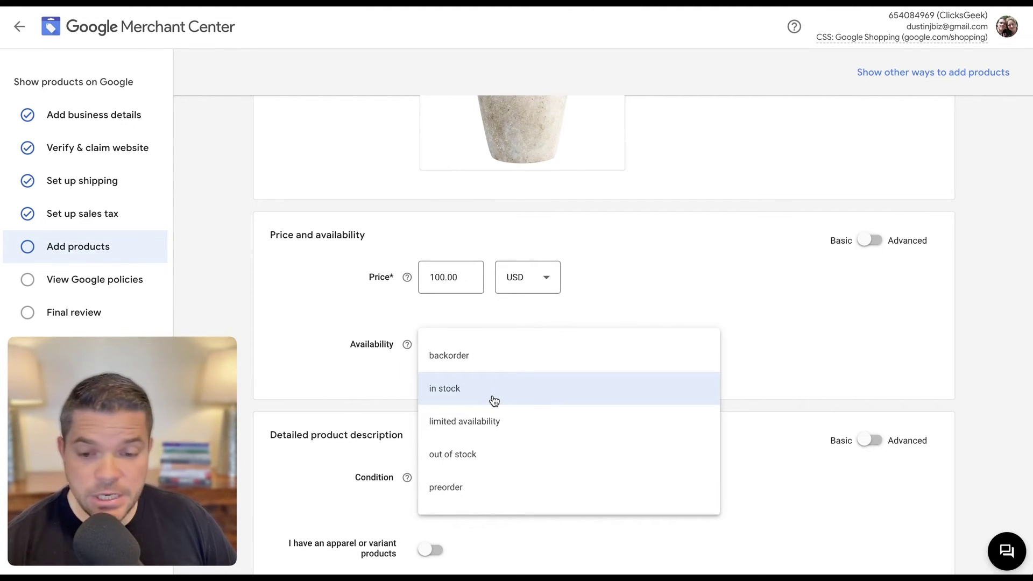
left_click(461, 395)
scroll(398, 392, "down", 3)
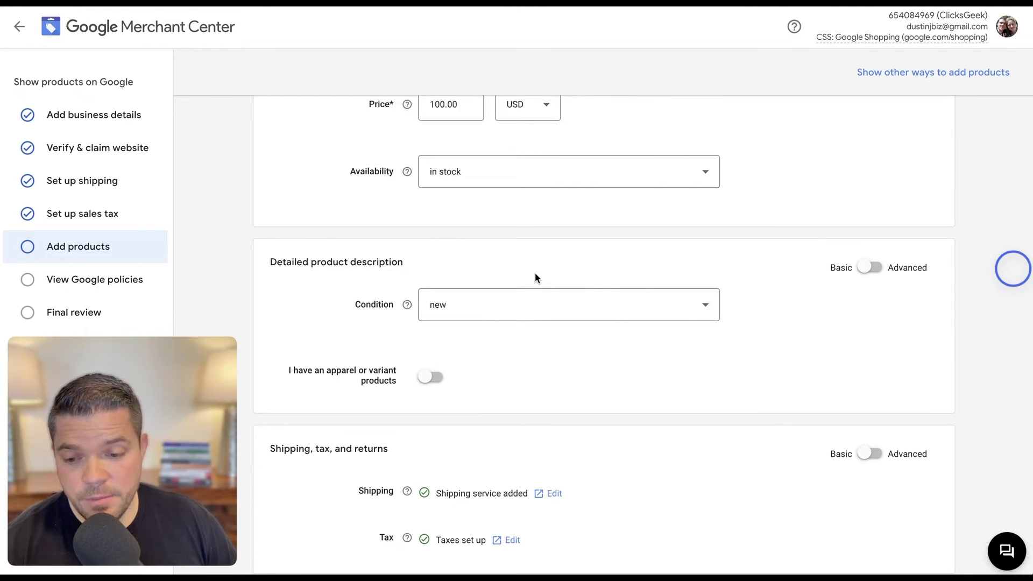
Flag the vase as a variant product with Colors as the only variant attribute
scroll(286, 232, "down", 3)
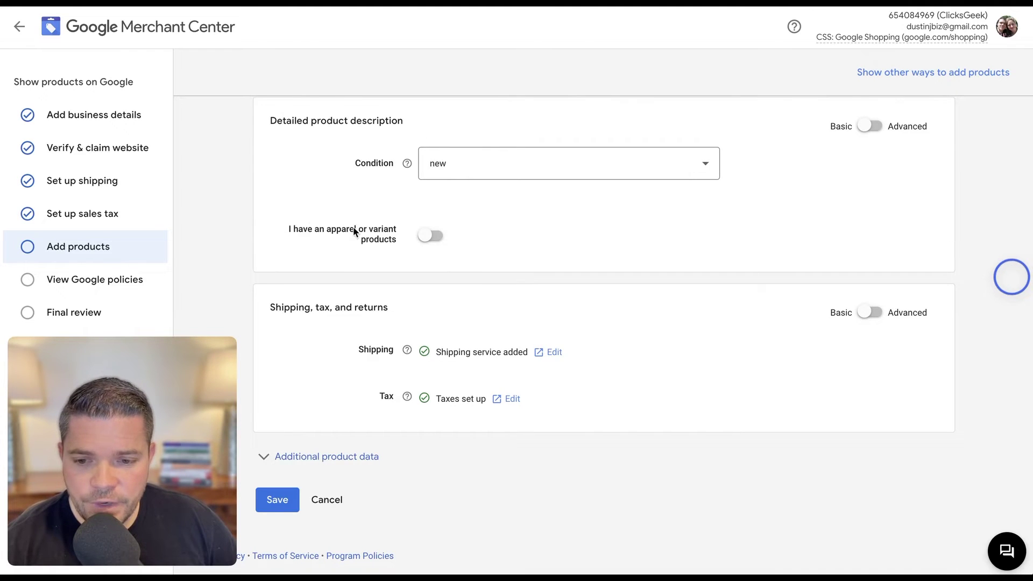
left_click(288, 230)
scroll(381, 153, "down", 2)
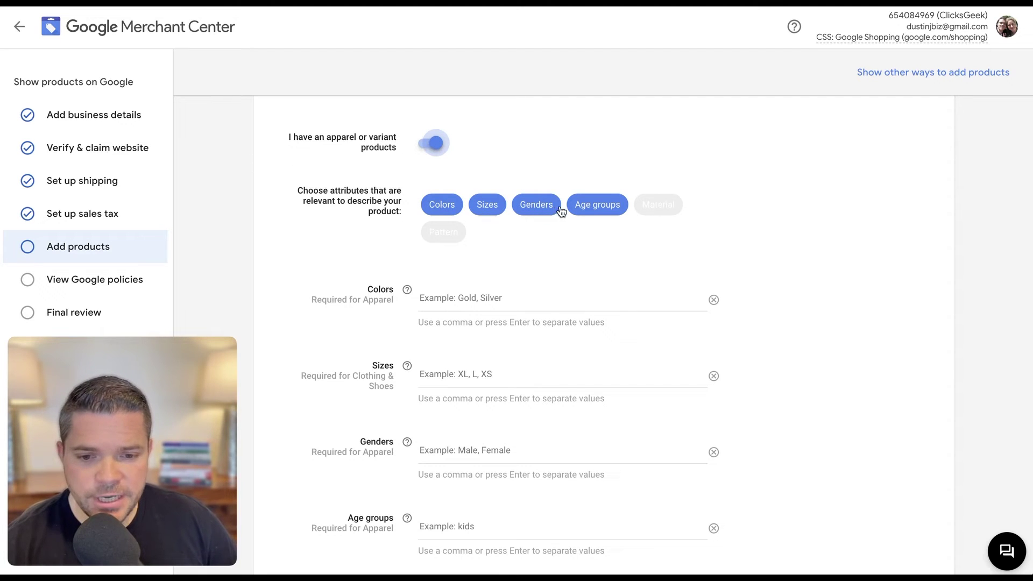
left_click(603, 210)
left_click(517, 212)
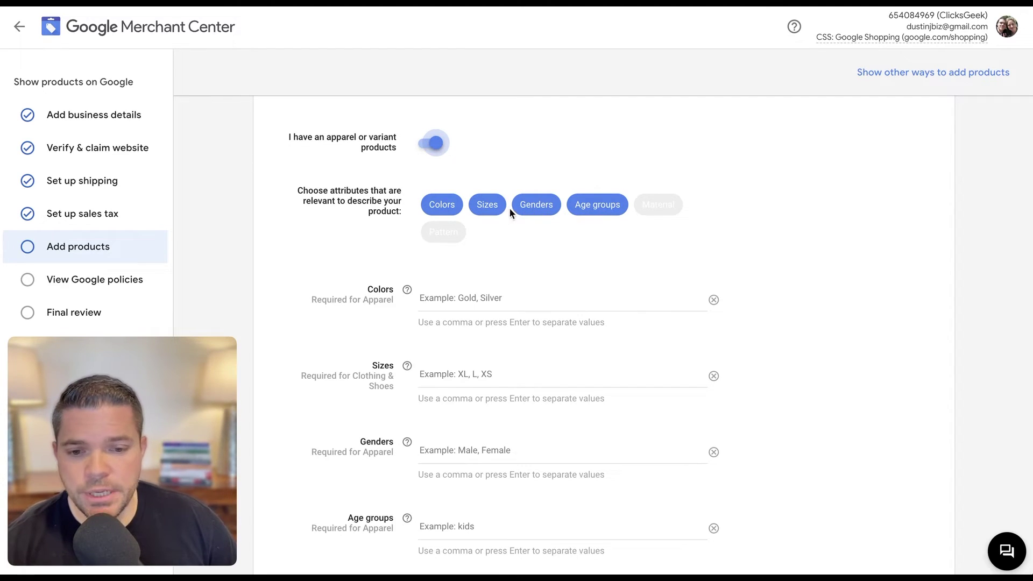
left_click(455, 209)
left_click(455, 209)
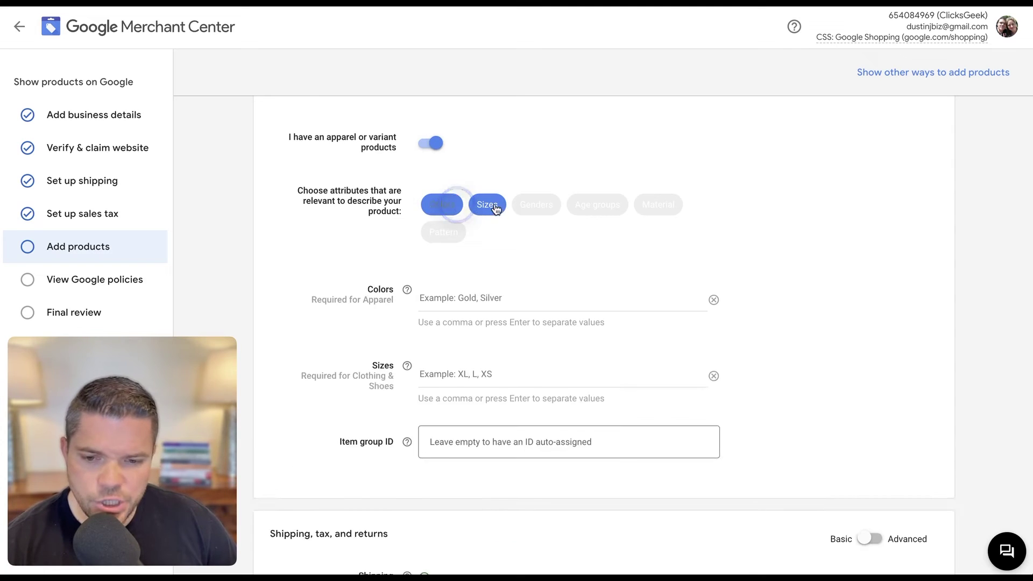
left_click(486, 205)
left_click(442, 202)
left_click(487, 205)
left_click(454, 204)
left_click(443, 232)
left_click(531, 209)
left_click(607, 205)
left_click(654, 205)
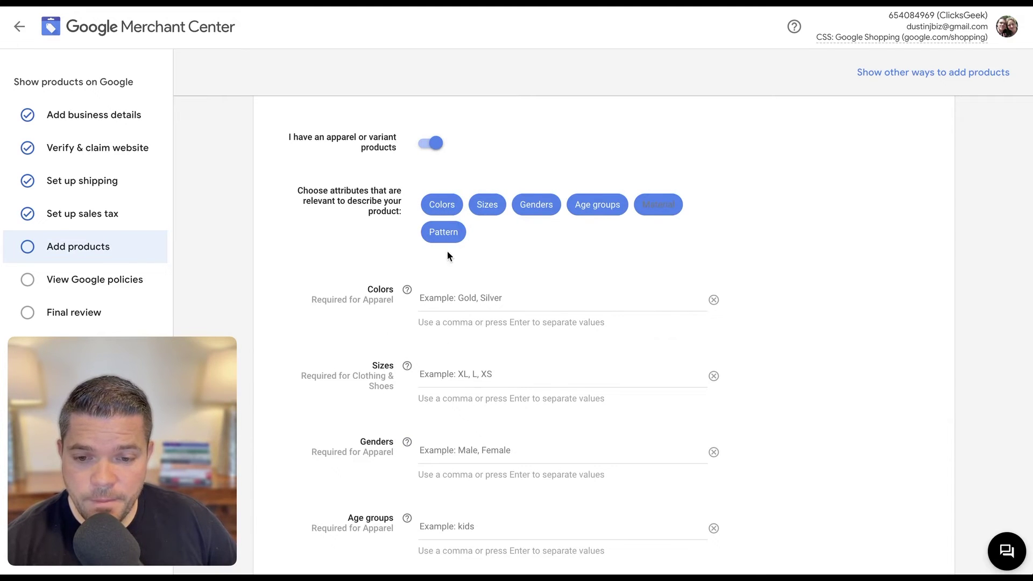
left_click(443, 236)
left_click(486, 205)
left_click(536, 204)
left_click(597, 205)
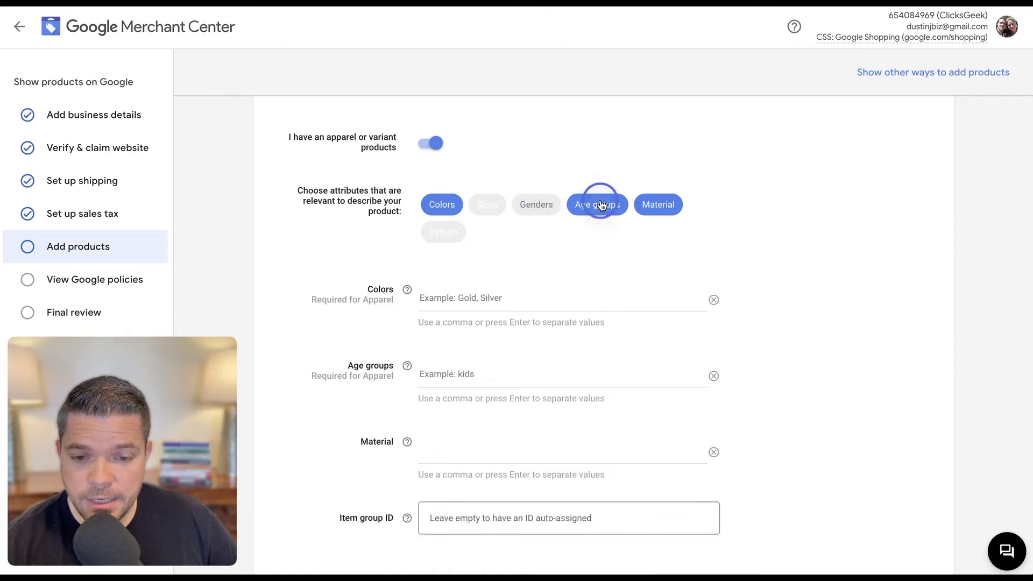
left_click(658, 204)
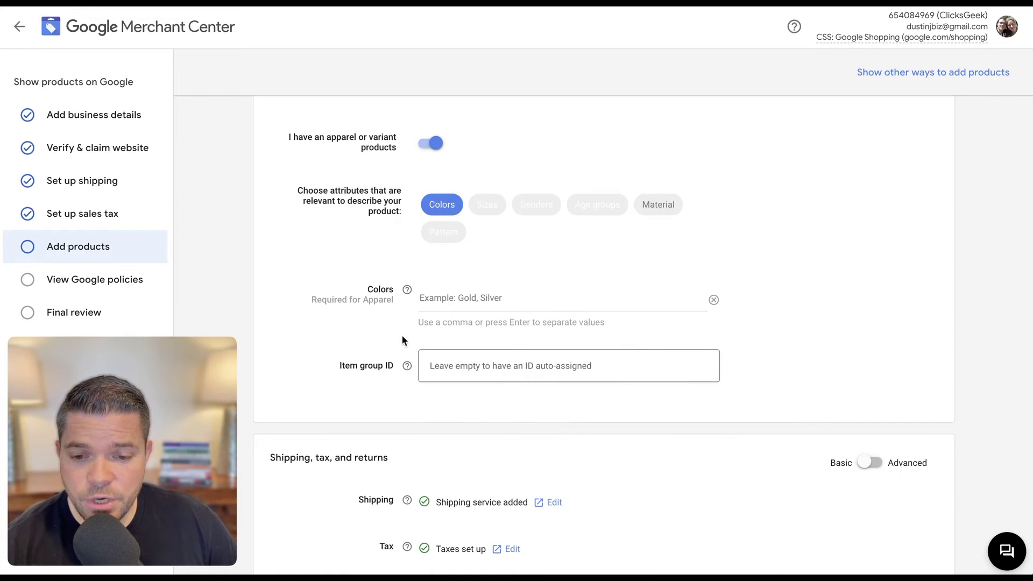
Enter 'Natural' as the product's colour
left_click(453, 297)
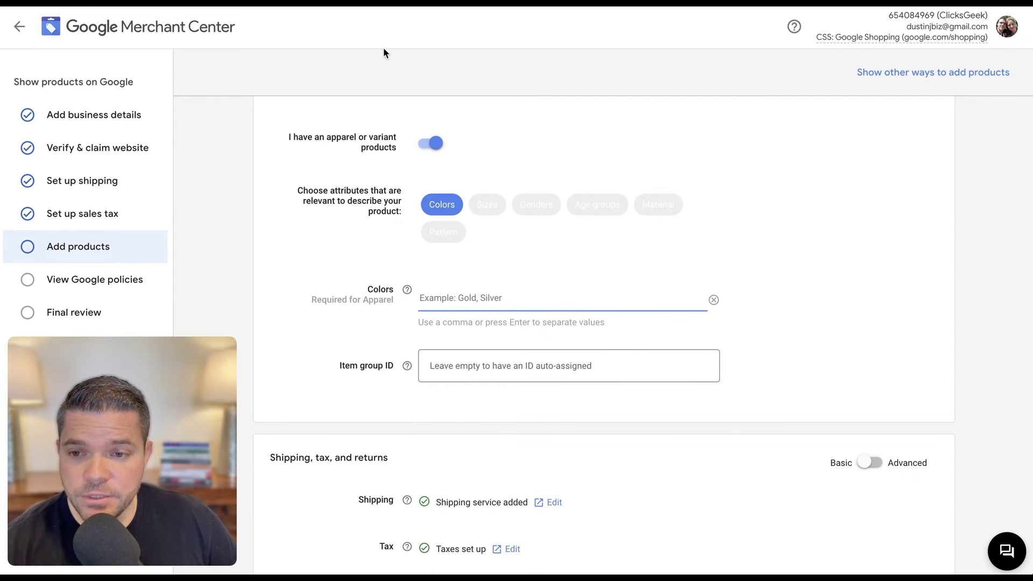
left_click(1015, 275)
left_click(468, 296)
type("Natural")
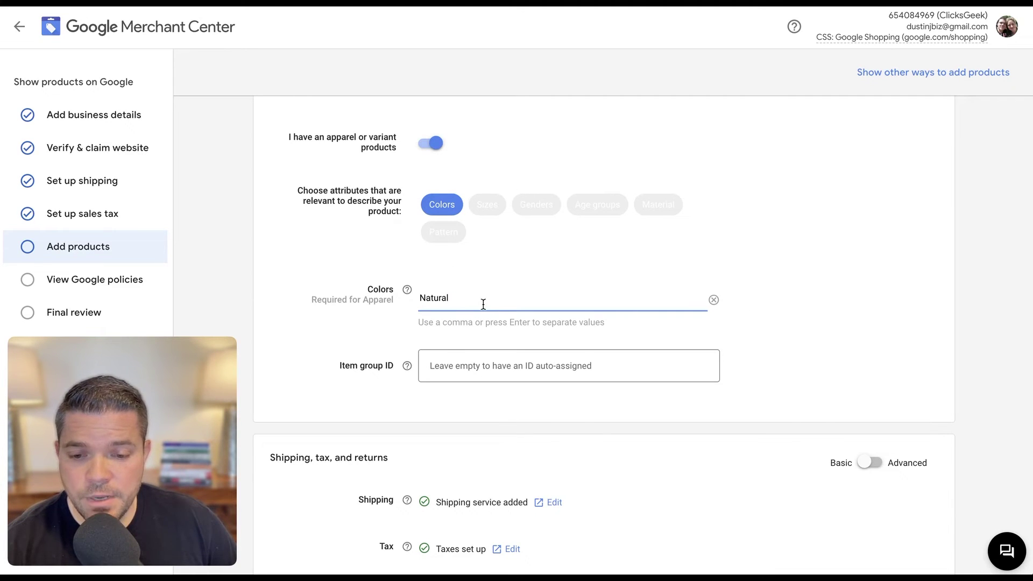
scroll(507, 356, "down", 1)
key("Tab")
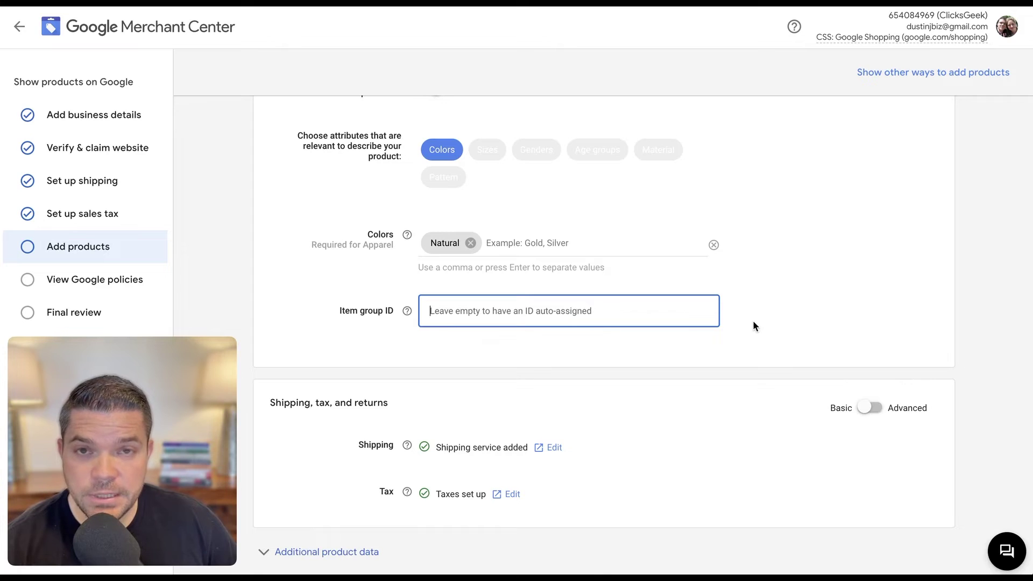
Expand Additional product data and the Product category section to view its fields
scroll(747, 320, "down", 2)
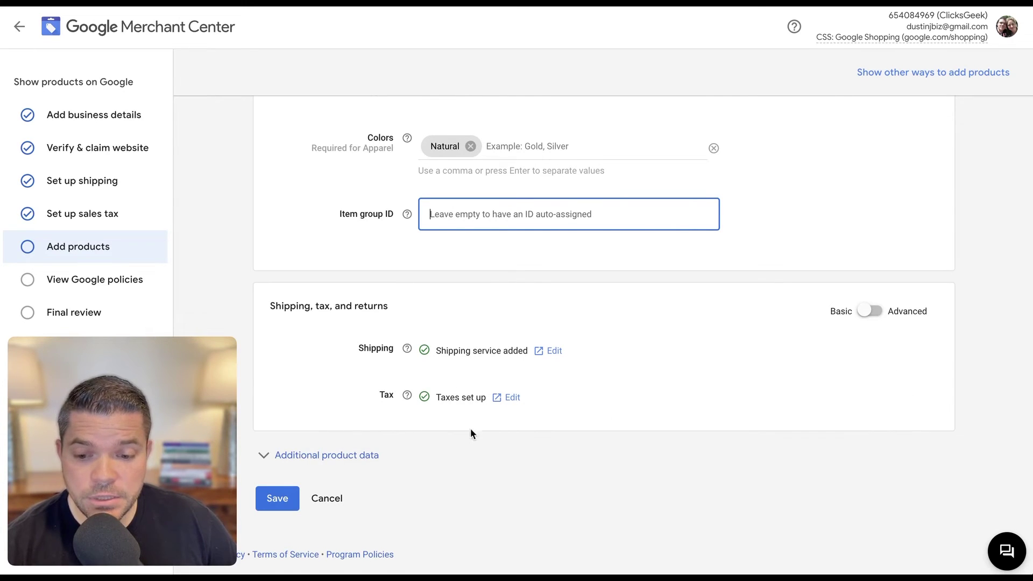
left_click(495, 453)
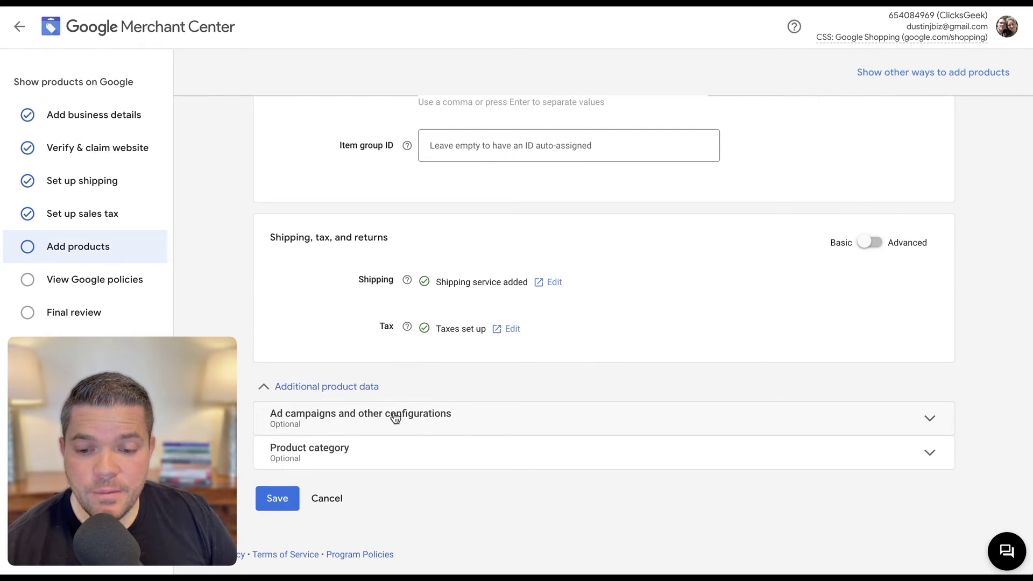
left_click(435, 448)
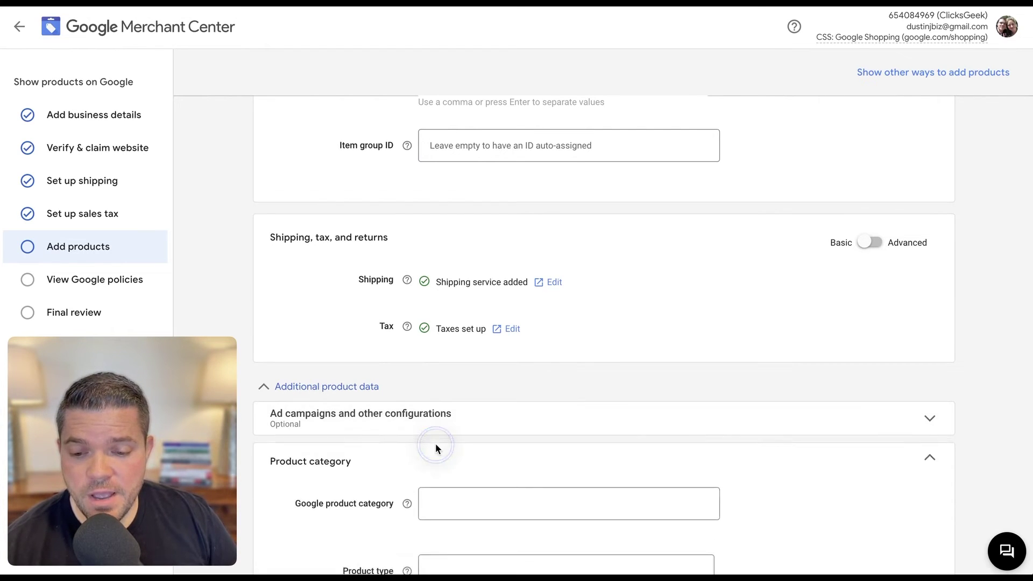
scroll(524, 446, "down", 4)
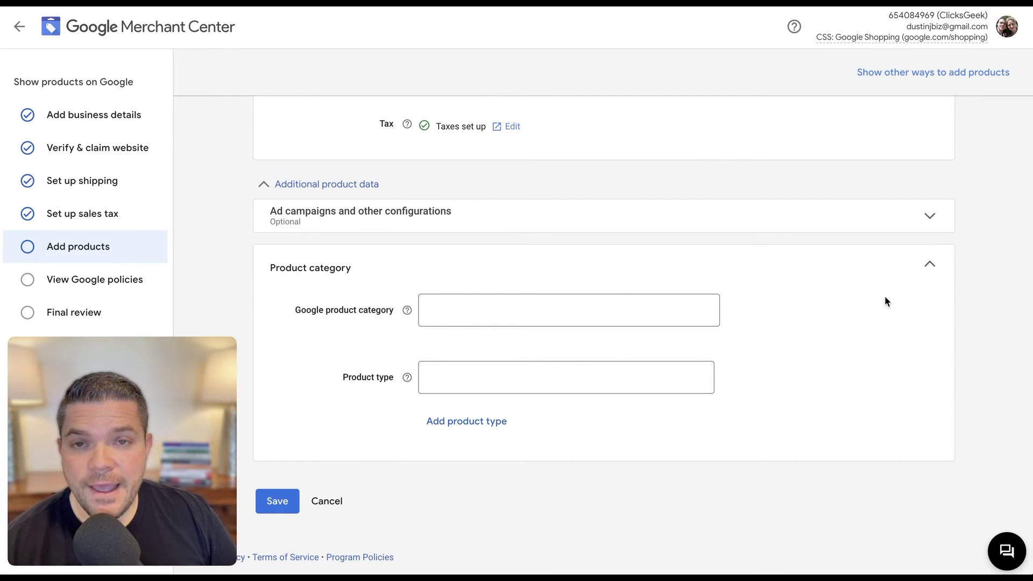
Collapse the Product category section and save the product listing
left_click(930, 267)
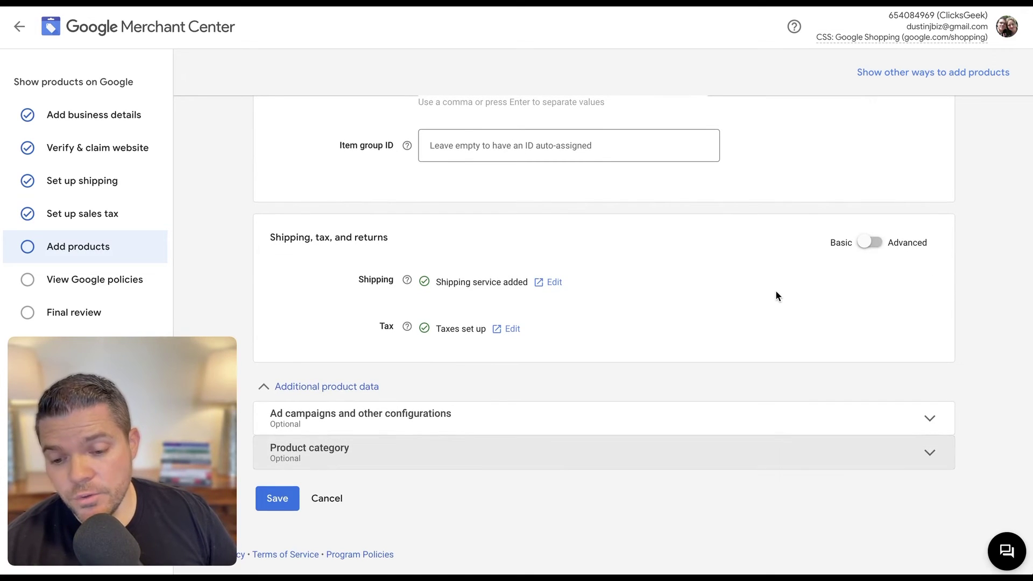
left_click(805, 508)
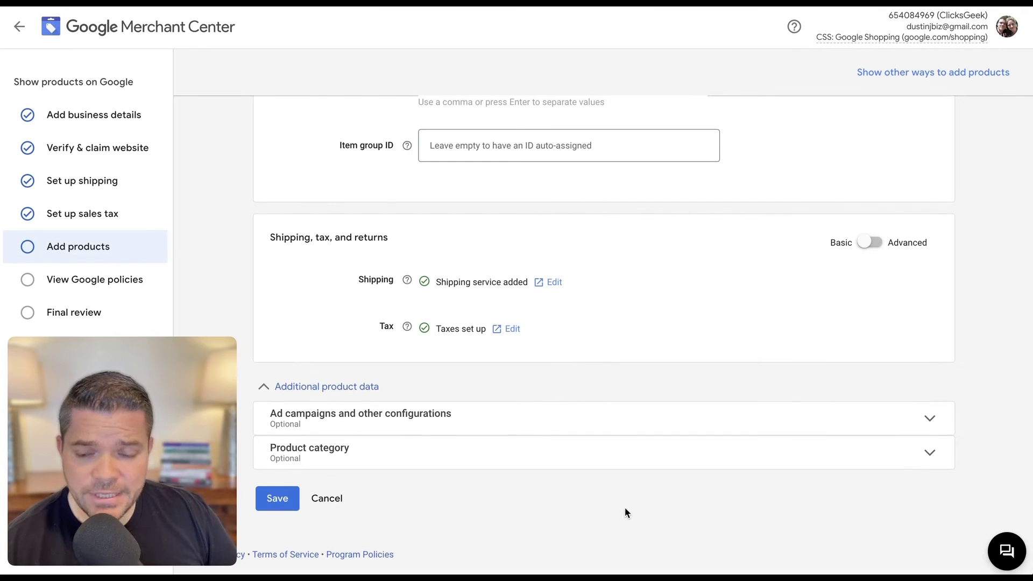
left_click(279, 505)
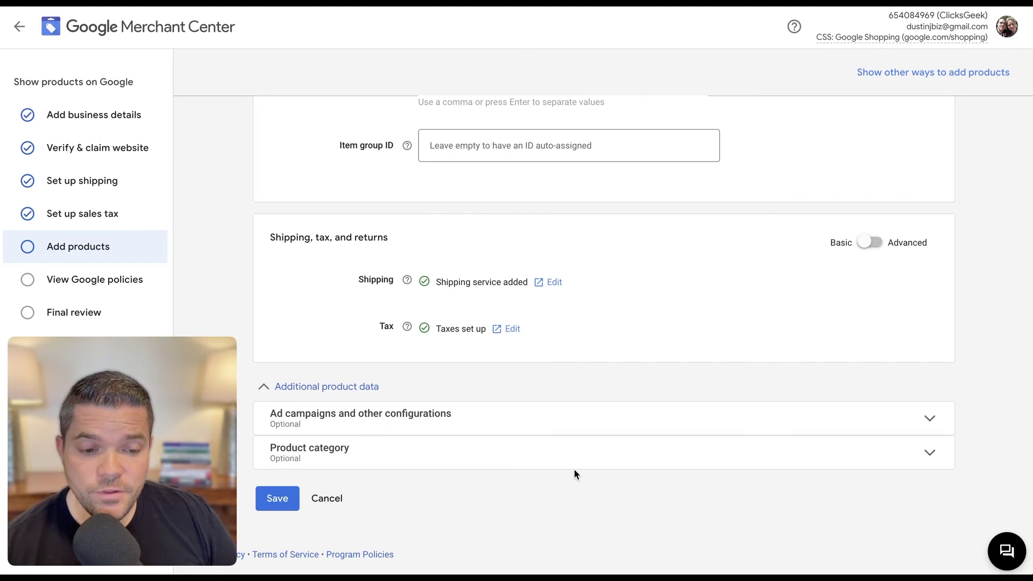
Save the Artisan Vase listing from the bottom of the form to submit it for review
left_click(278, 498)
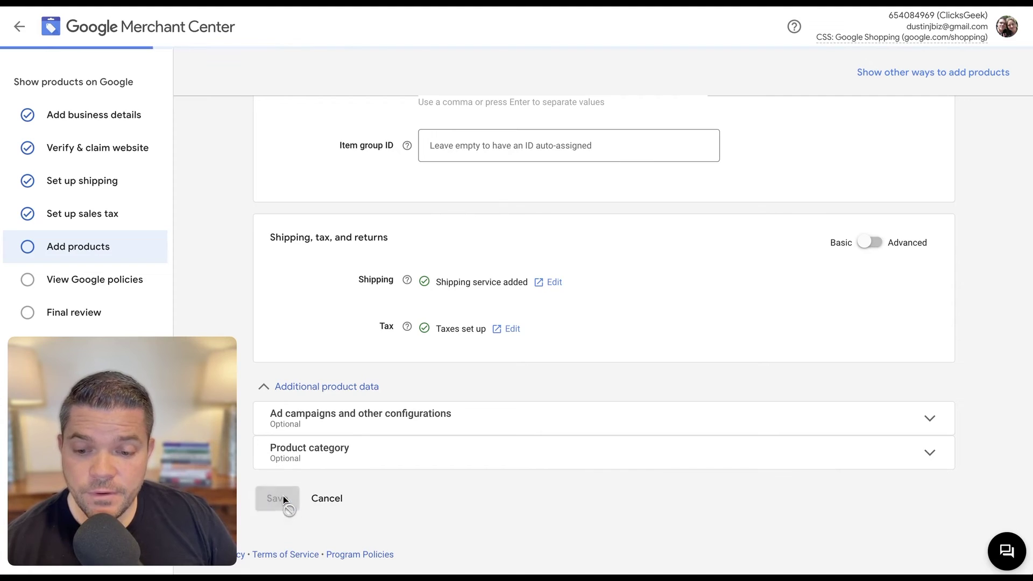